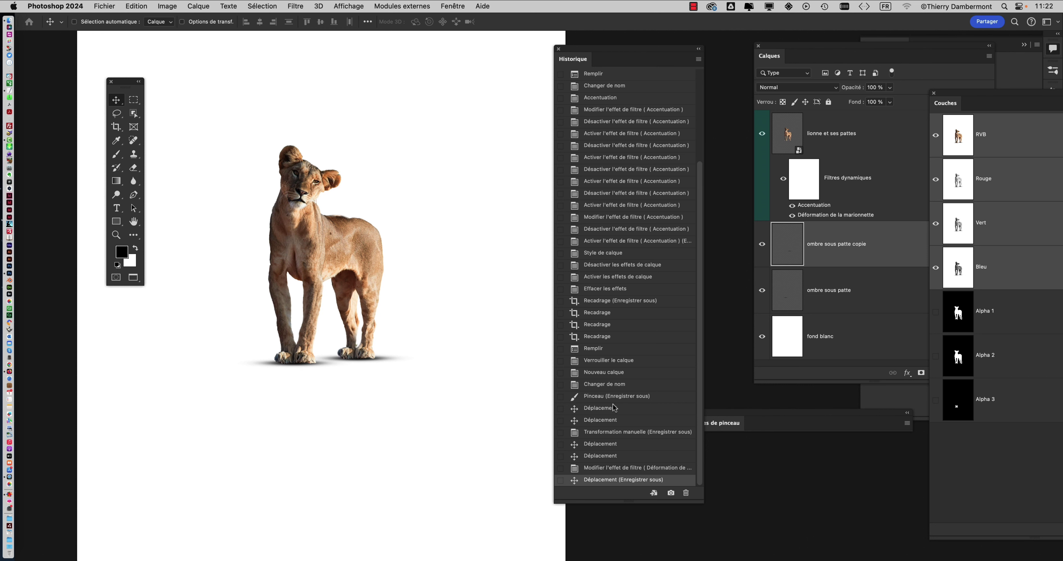
# Bring the layers list to the front, close the history, and place the layers list beside the canvas
pyautogui.click(853, 379)
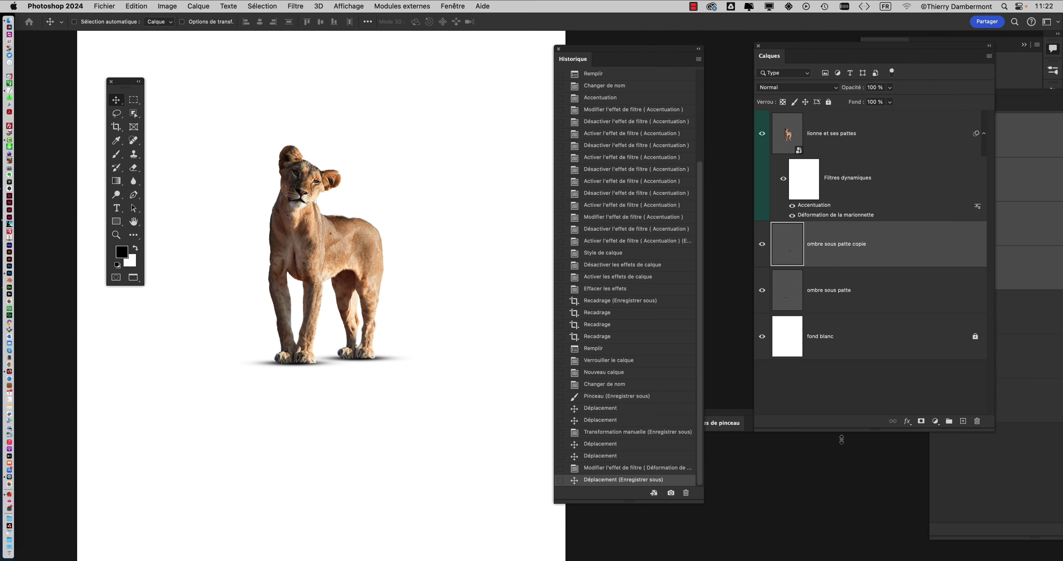
pyautogui.click(558, 48)
pyautogui.moveTo(771, 45); pyautogui.dragTo(583, 50)
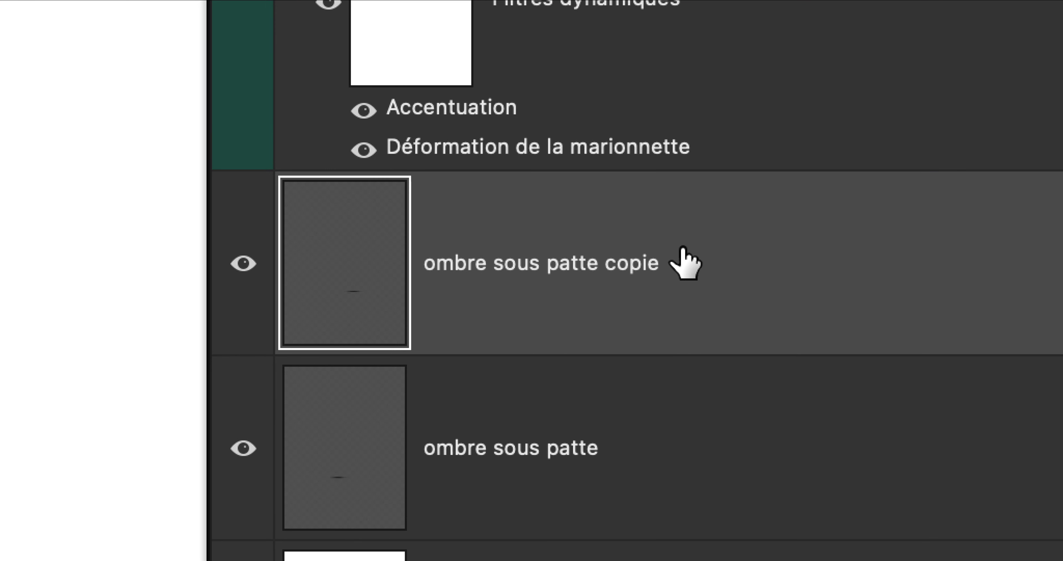
# Duplicate the "ombre sous patte copie" layer
pyautogui.moveTo(685, 264); pyautogui.dragTo(1062, 560)
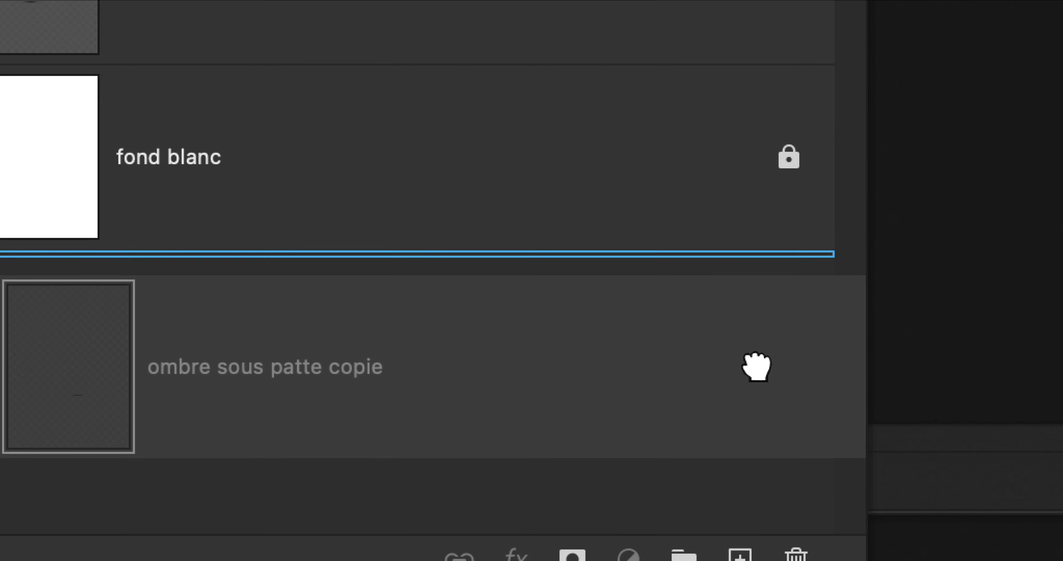
pyautogui.moveTo(756, 366); pyautogui.dragTo(745, 557)
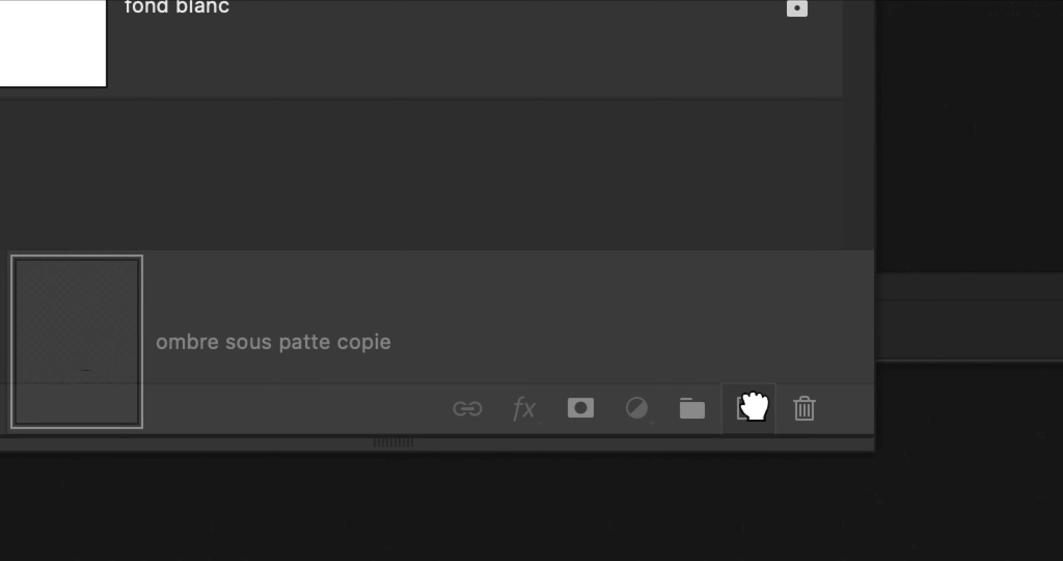
pyautogui.moveTo(754, 407); pyautogui.dragTo(752, 409)
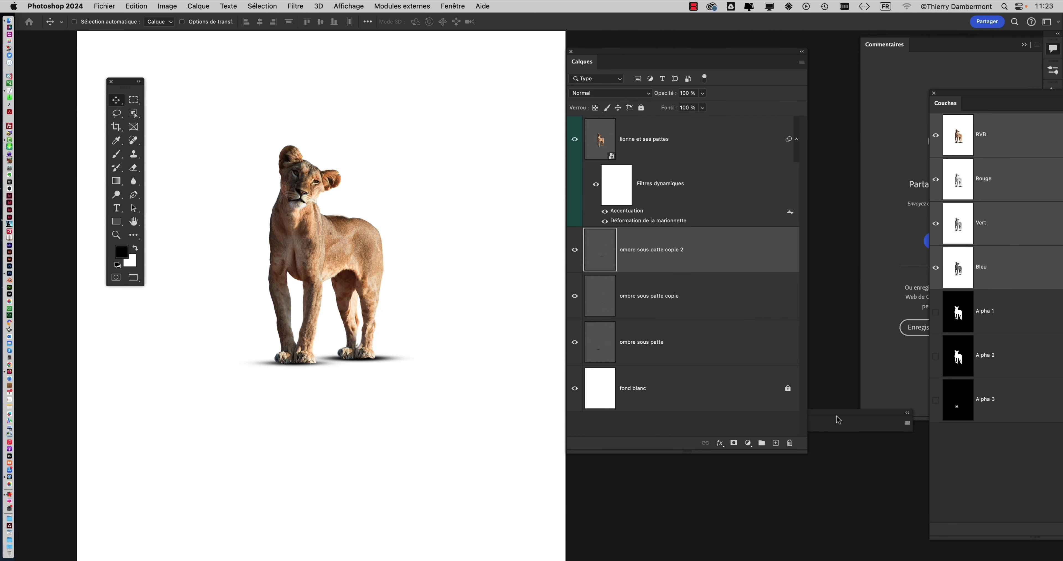
# Clear the workspace by closing the brush settings, the comments and the channels
pyautogui.moveTo(837, 414); pyautogui.dragTo(769, 470)
pyautogui.click(745, 469)
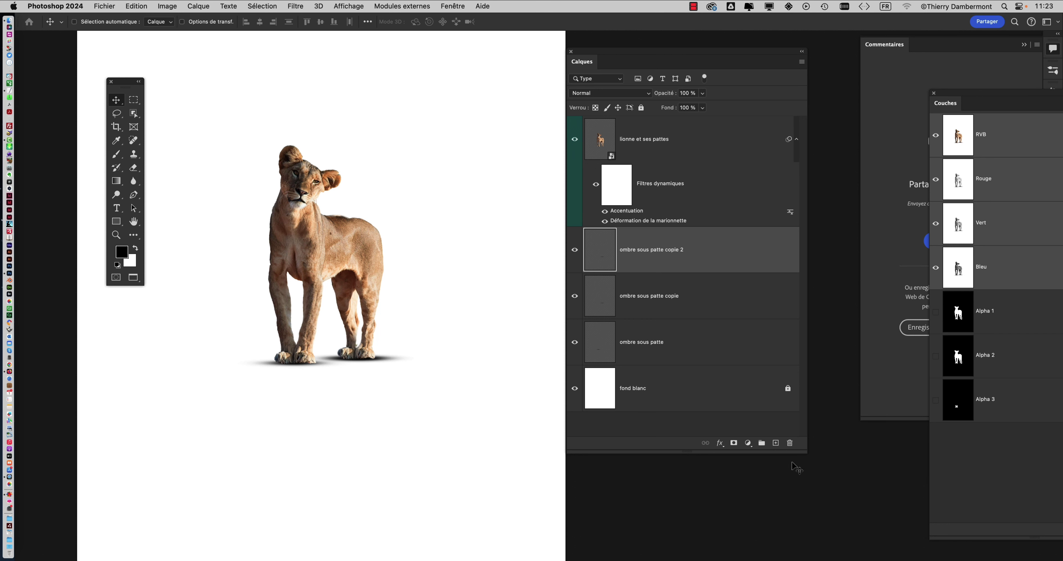
pyautogui.click(1024, 44)
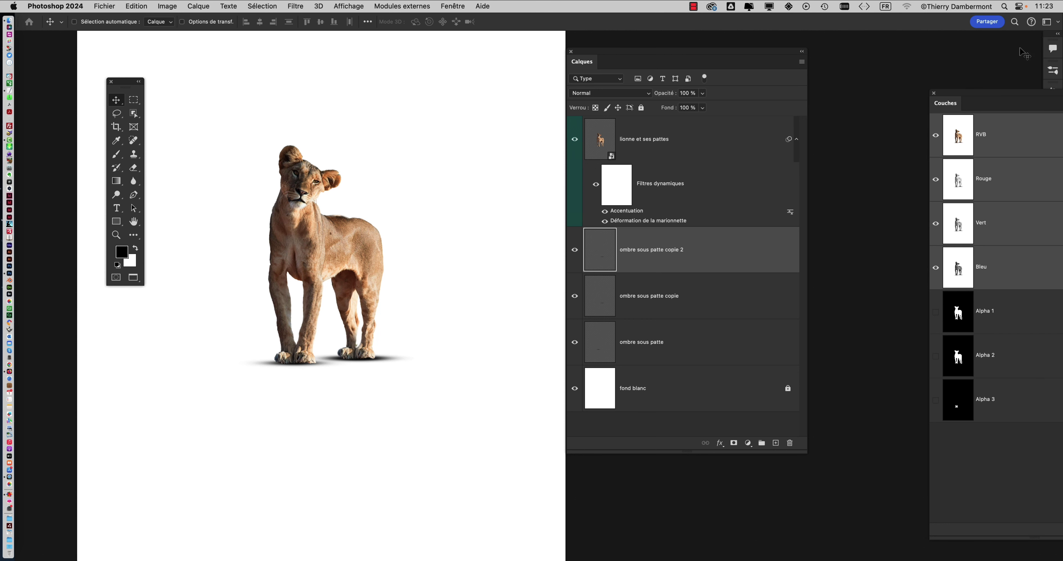
pyautogui.moveTo(948, 90); pyautogui.dragTo(866, 32)
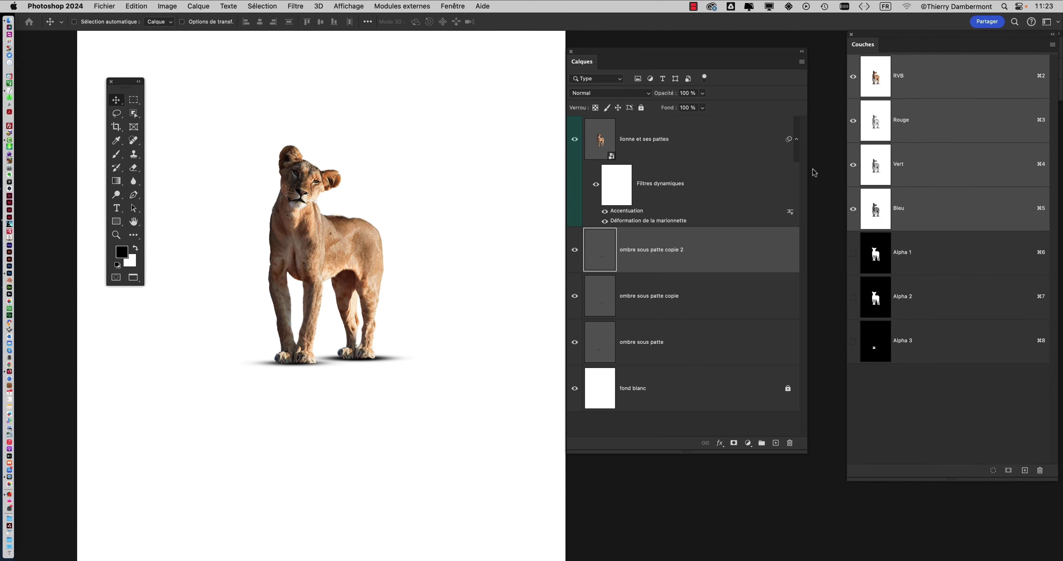
pyautogui.click(851, 35)
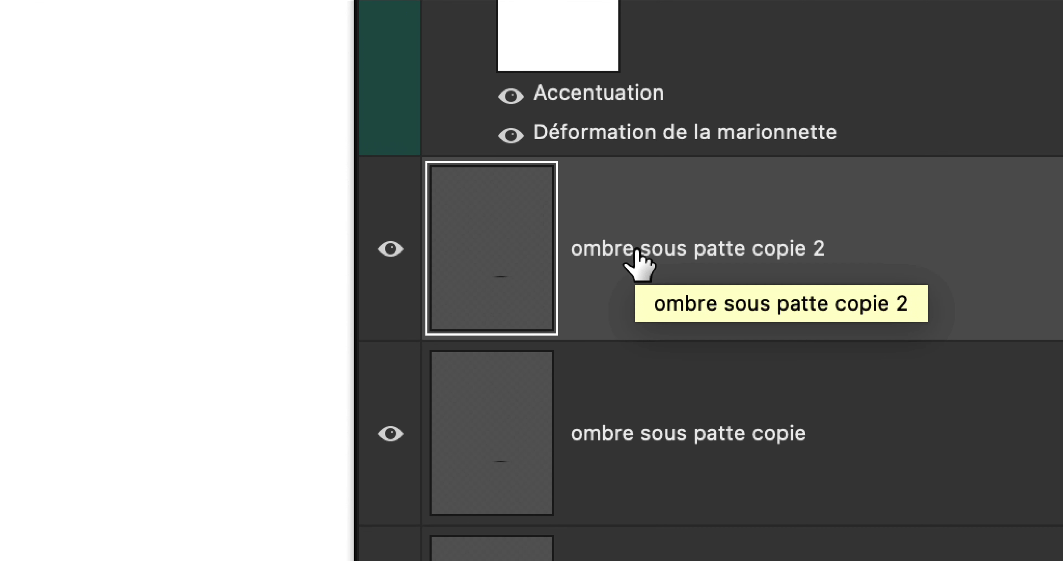
# Rename the "ombre sous patte copie 2" layer as "pénombre"
pyautogui.doubleClick(636, 250)
pyautogui.write('pénombre')
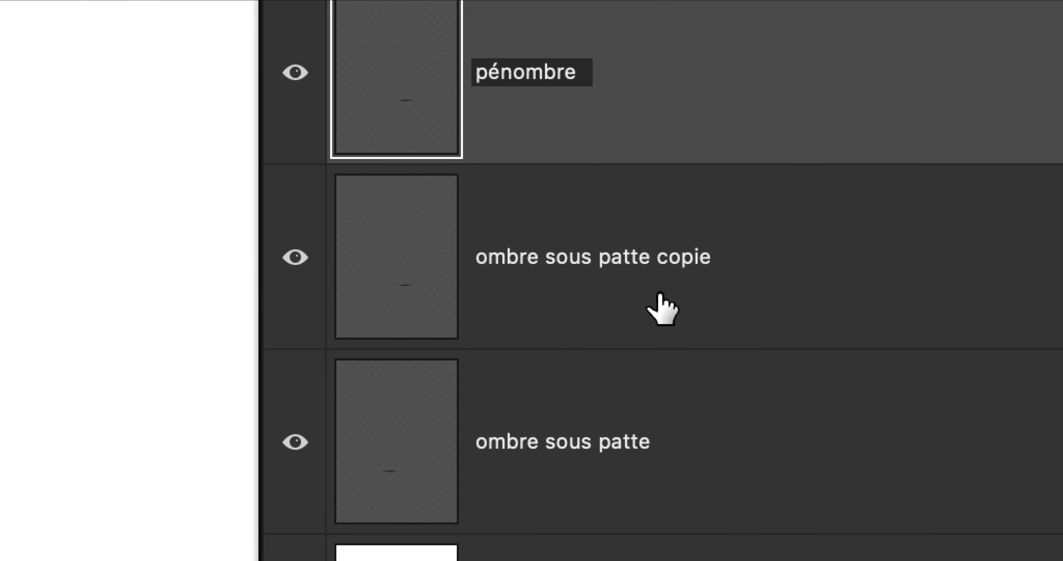
pyautogui.click(764, 437)
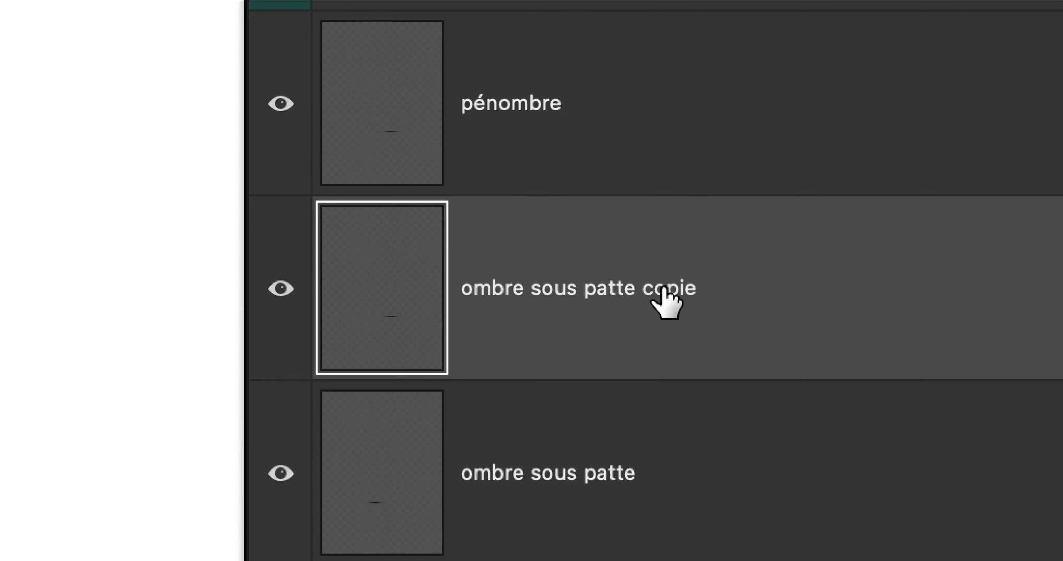
# Try renaming the "ombre sous patte copie" layer as "ombre sous patte arriere"
pyautogui.doubleClick(757, 437)
pyautogui.click(659, 285)
pyautogui.doubleClick(671, 285)
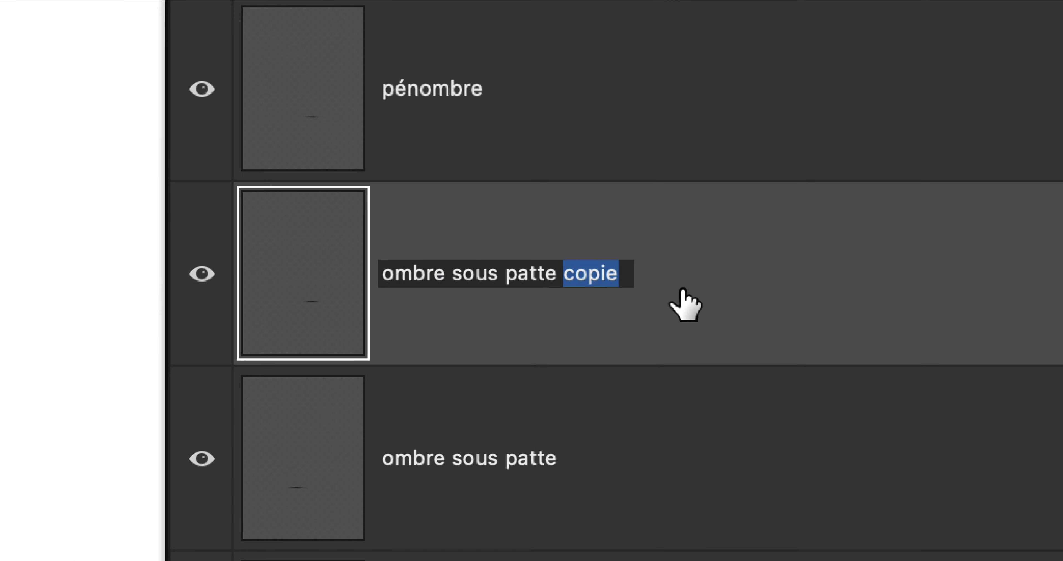
pyautogui.write('arriere')
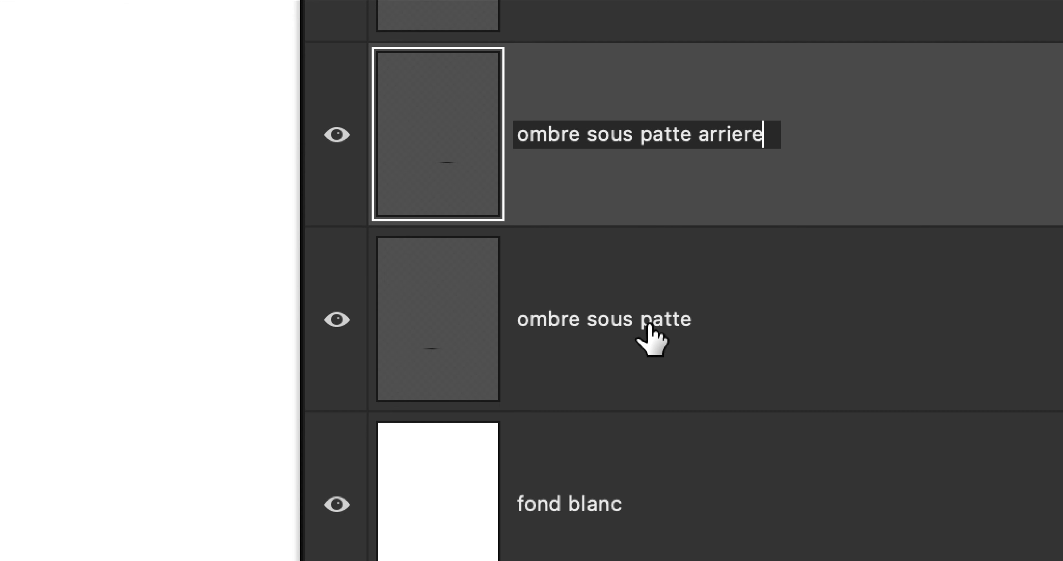
# Try the name "ombre sous patte avant" for the "ombre sous patte" layer, and undo both paw shadow renames
pyautogui.click(541, 464)
pyautogui.doubleClick(656, 324)
pyautogui.click(673, 322)
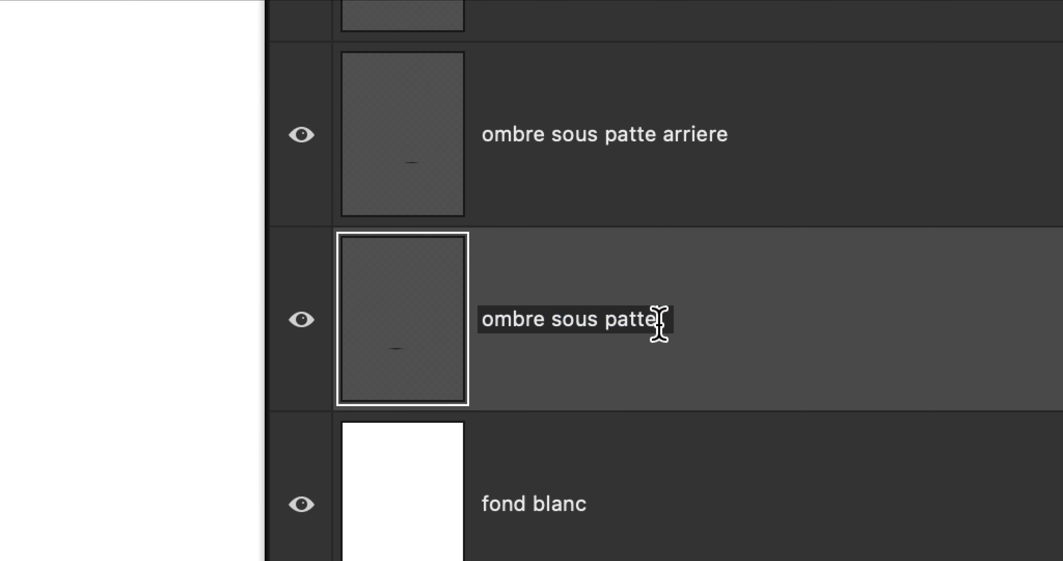
pyautogui.write('avant')
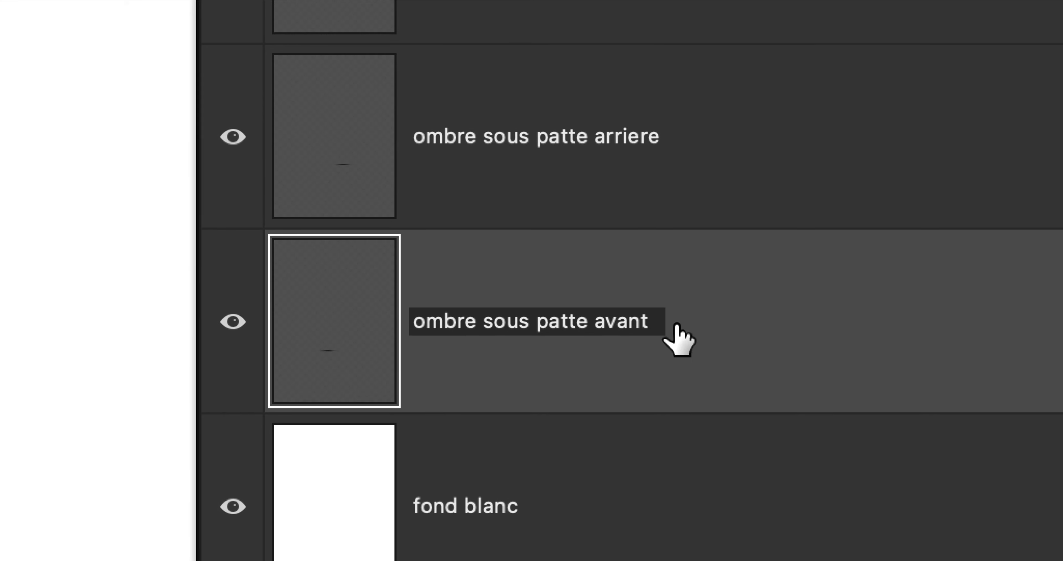
pyautogui.press('super+a')
pyautogui.write('s')
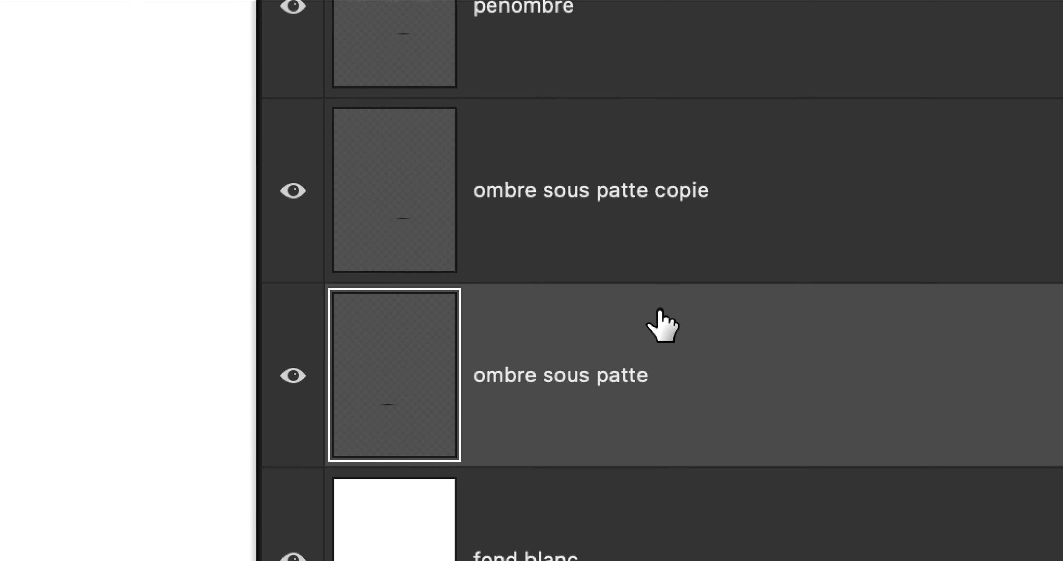
# Rename the "ombre sous patte" layer as "ombre sous pattes avant"
pyautogui.doubleClick(619, 382)
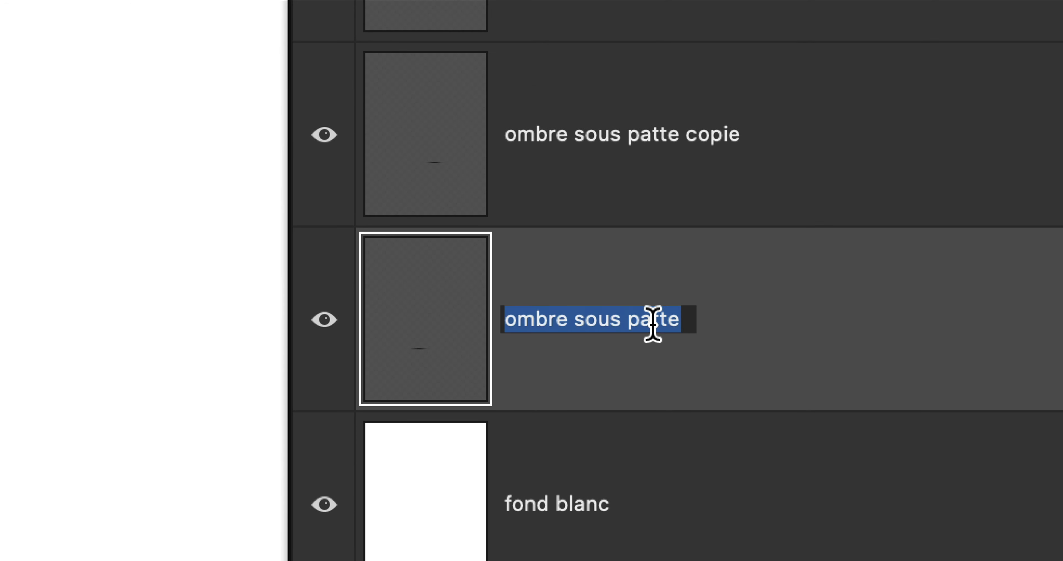
pyautogui.click(646, 379)
pyautogui.write('s avant')
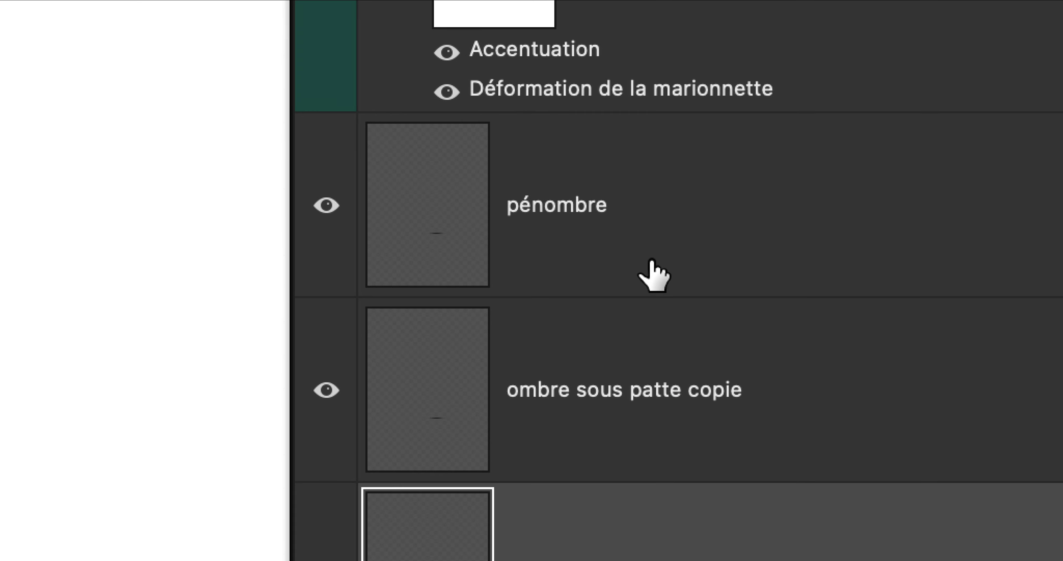
# Rename the "ombre sous patte copie" layer as "ombre sous pattes arriere"
pyautogui.doubleClick(682, 391)
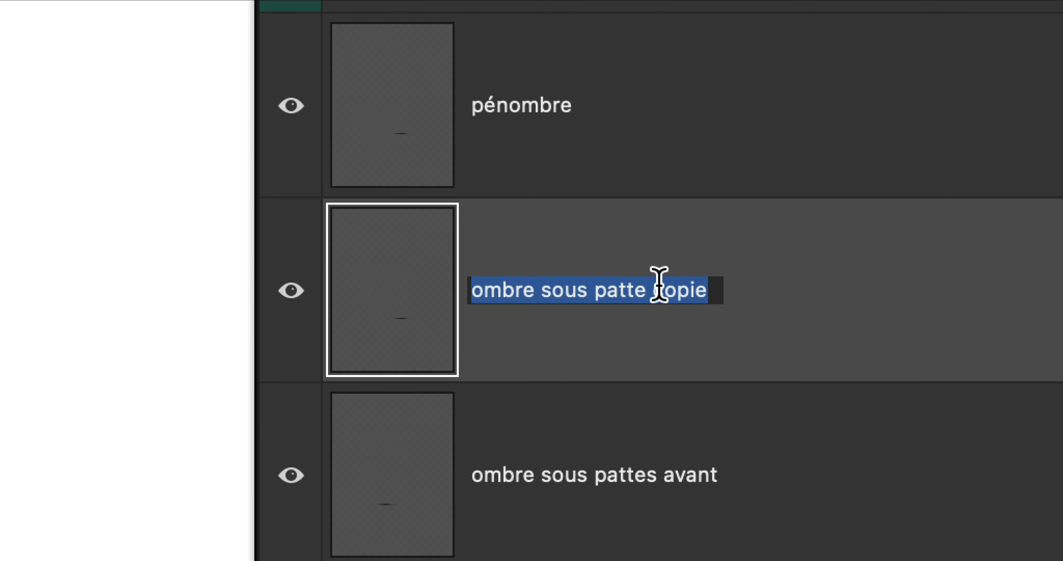
pyautogui.click(682, 393)
pyautogui.doubleClick(687, 285)
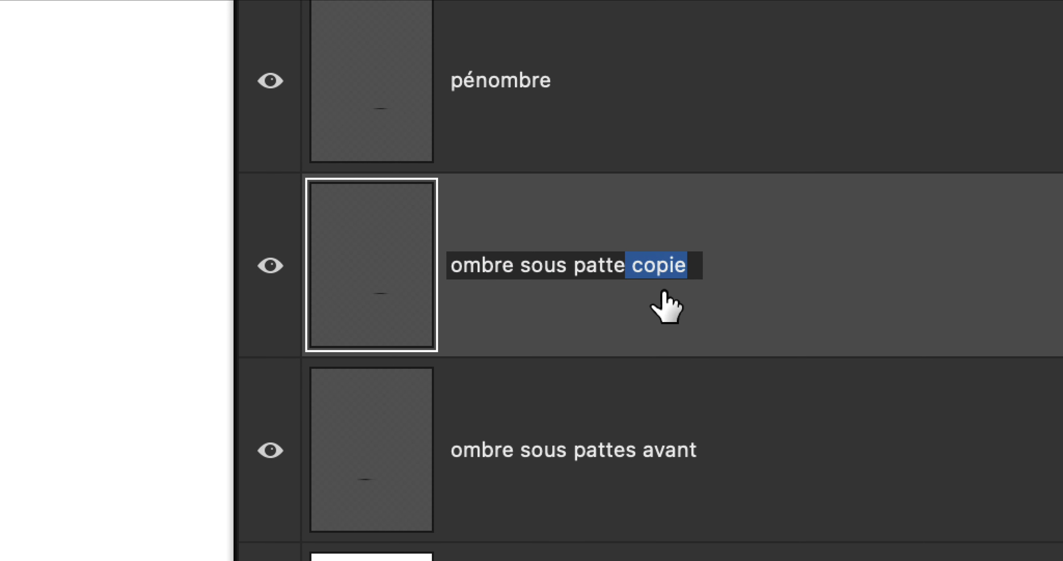
pyautogui.press('BackSpace')
pyautogui.press('BackSpace')
pyautogui.write('s arriere')
pyautogui.press('Return')
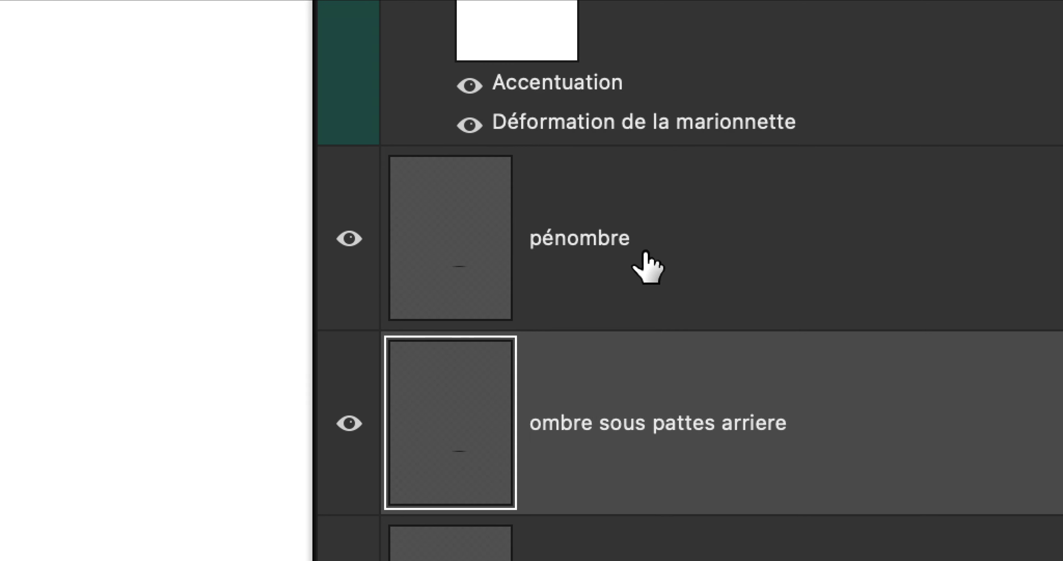
# Scale the shadow on the "pénombre" layer proportionally to about 310 % so it extends past both sides of the lioness
pyautogui.click(563, 96)
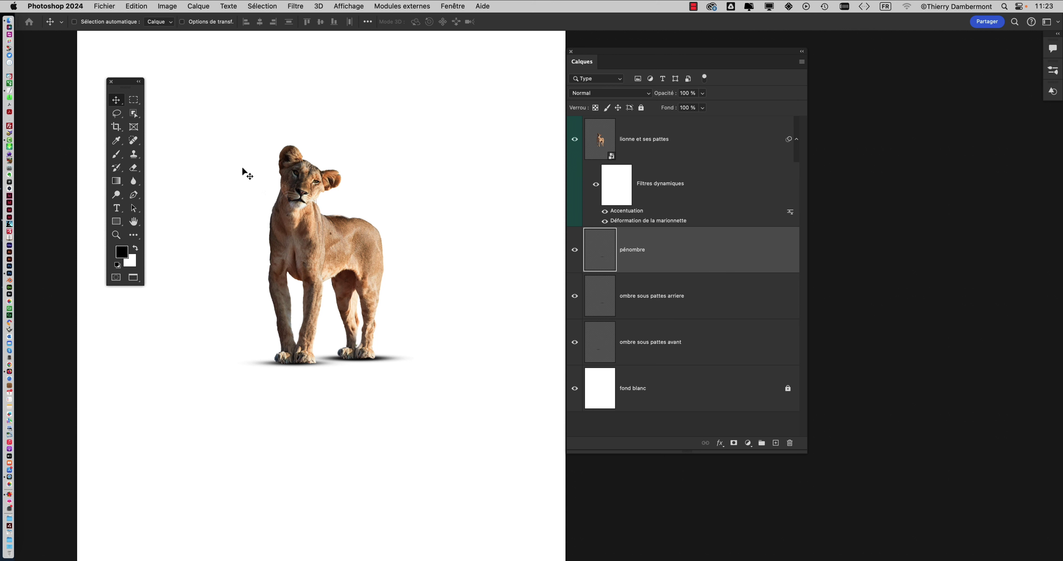
pyautogui.moveTo(597, 55); pyautogui.dragTo(662, 53)
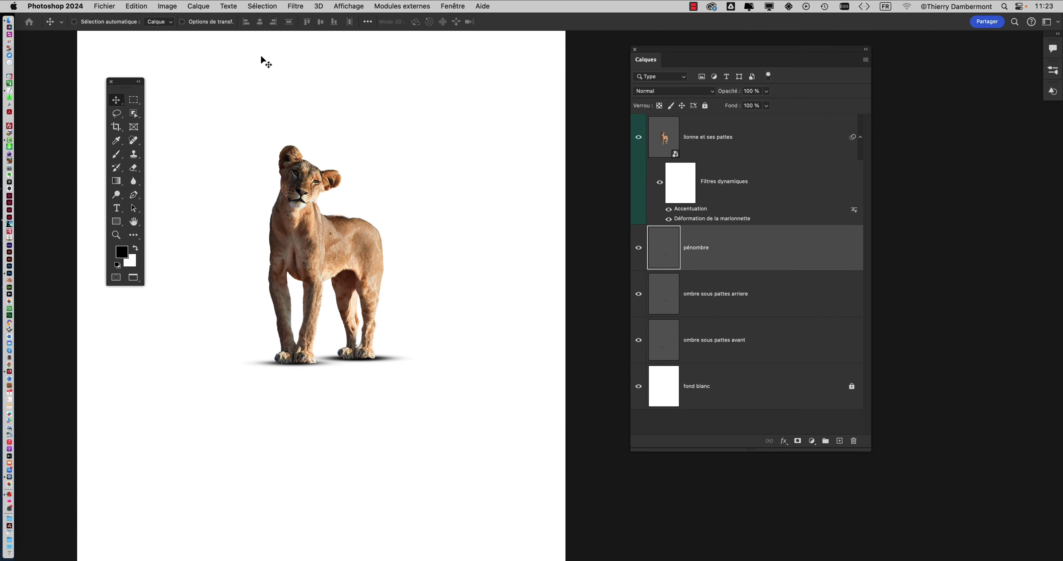
pyautogui.press('super+t')
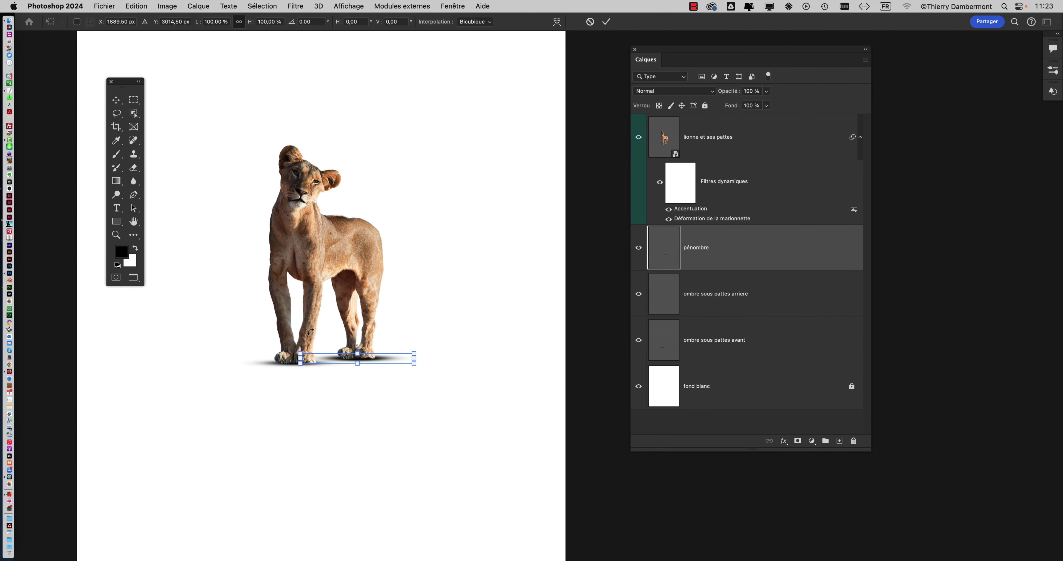
pyautogui.moveTo(297, 351); pyautogui.dragTo(165, 312)
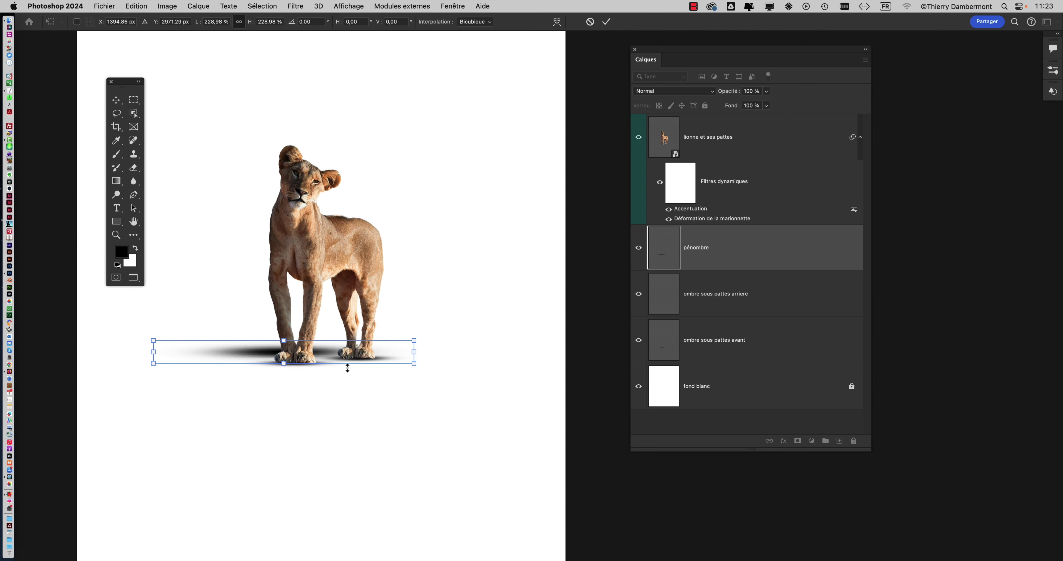
pyautogui.moveTo(415, 364); pyautogui.dragTo(507, 372)
pyautogui.scroll(3, 348, 373)
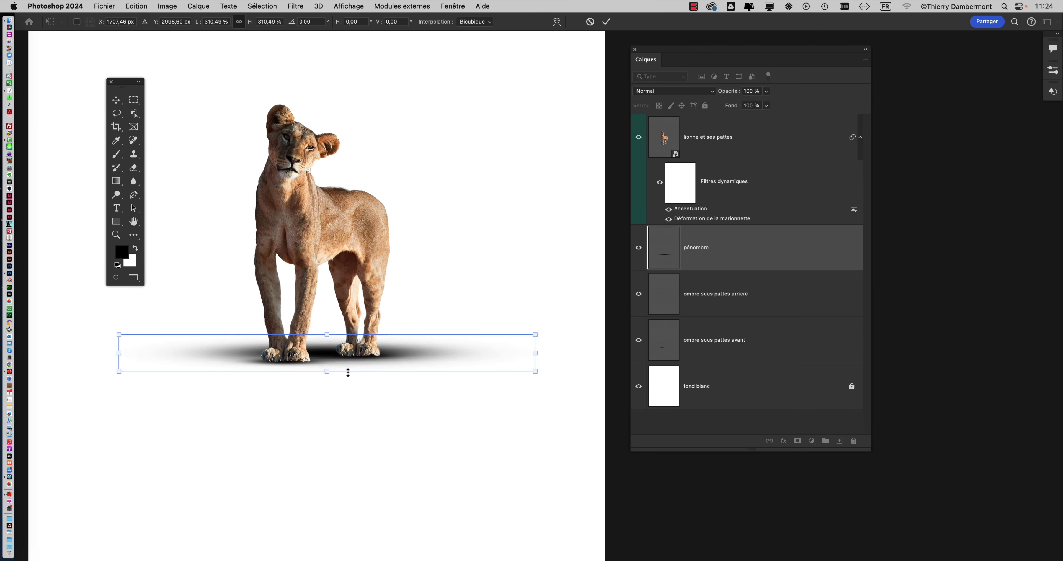
# Move the enlarged penumbra shadow slightly down under the paws and apply the transformation
pyautogui.moveTo(660, 50); pyautogui.dragTo(895, 103)
pyautogui.scroll(-2, 562, 209)
pyautogui.scroll(2, 542, 306)
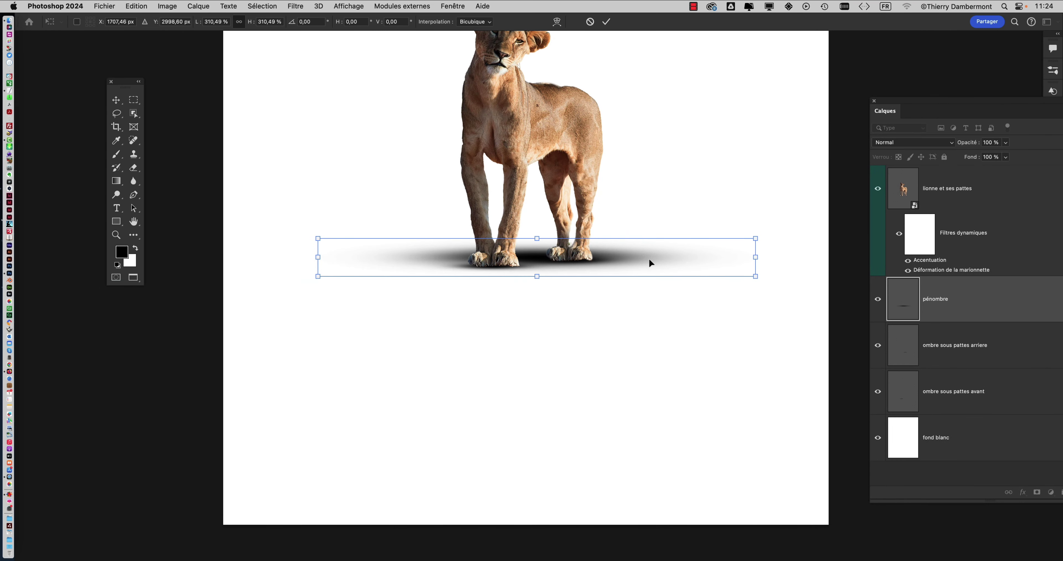
pyautogui.moveTo(644, 252)
pyautogui.mouseDown()
pyautogui.moveTo(643, 291)
pyautogui.moveTo(644, 267)
pyautogui.mouseUp()
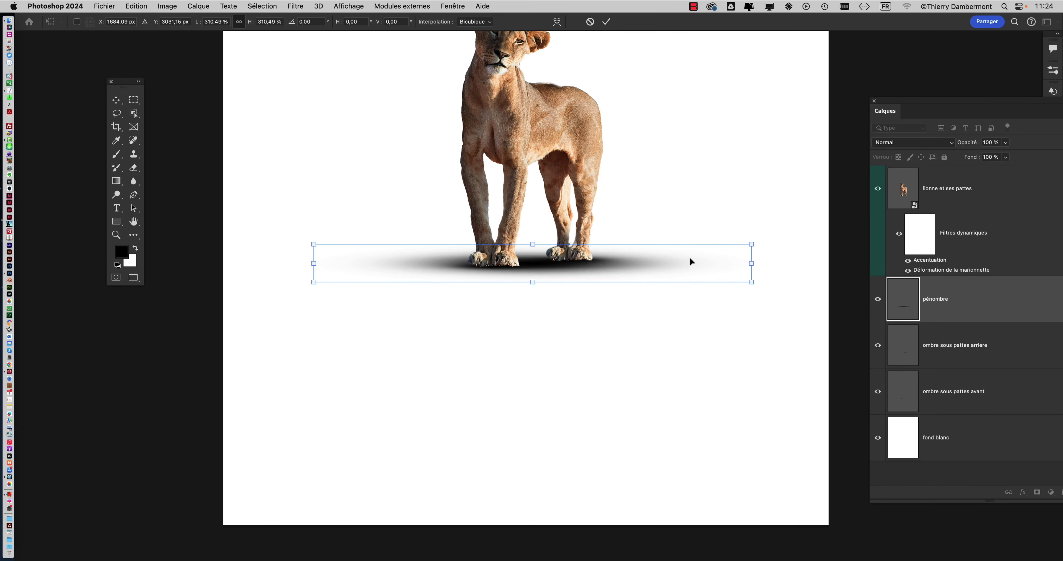
pyautogui.click(607, 22)
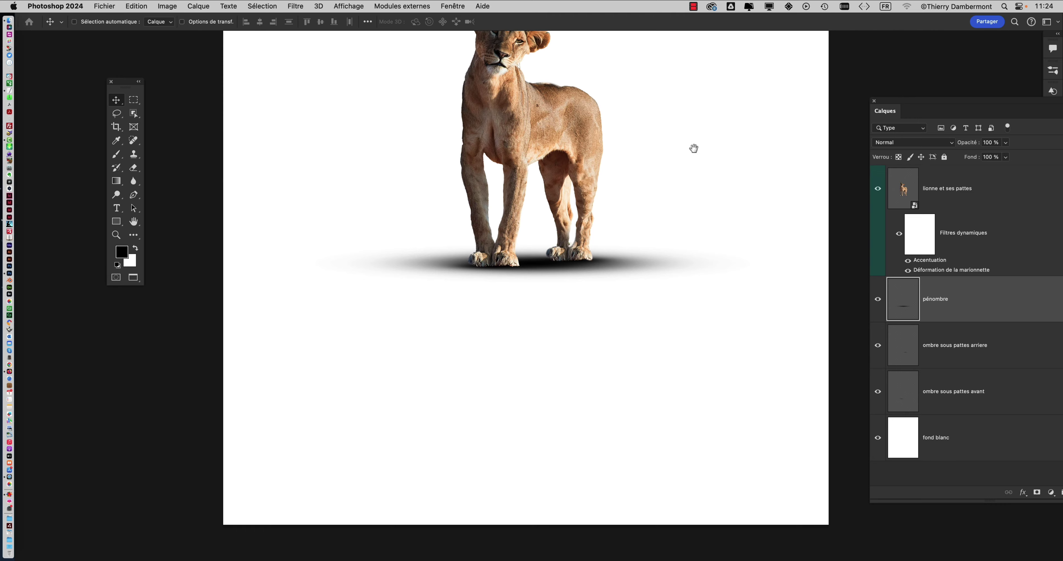
# Lower the opacity of the "pénombre" layer to 41 %
pyautogui.moveTo(694, 148); pyautogui.dragTo(474, 157)
pyautogui.moveTo(918, 106); pyautogui.dragTo(651, 67)
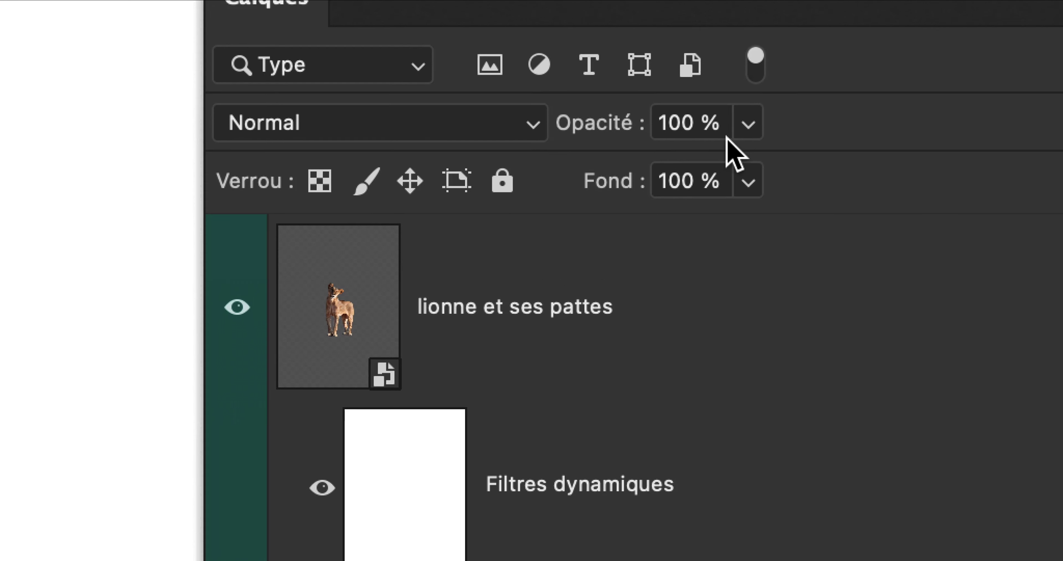
pyautogui.click(743, 125)
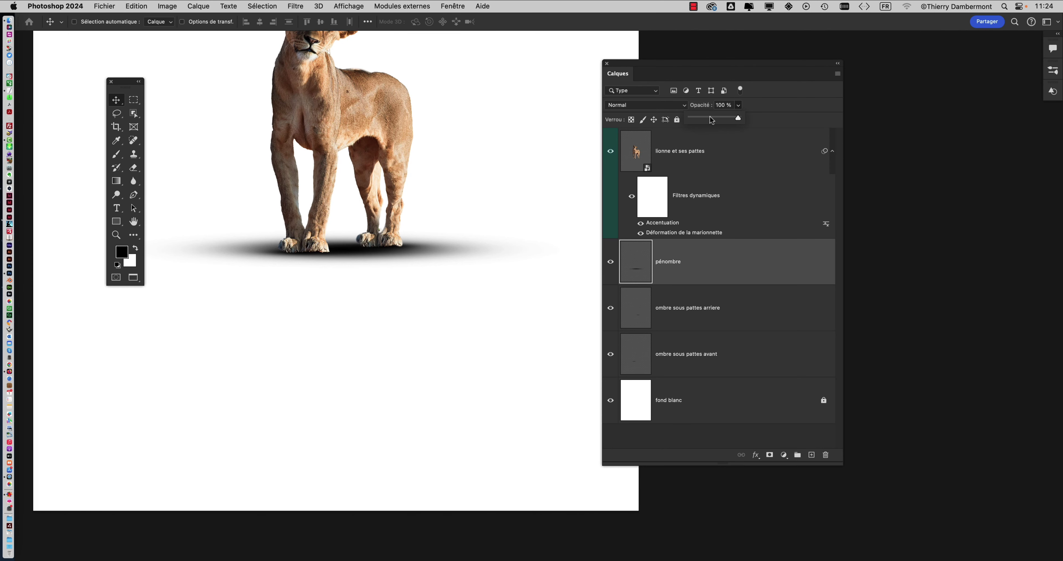
pyautogui.click(711, 118)
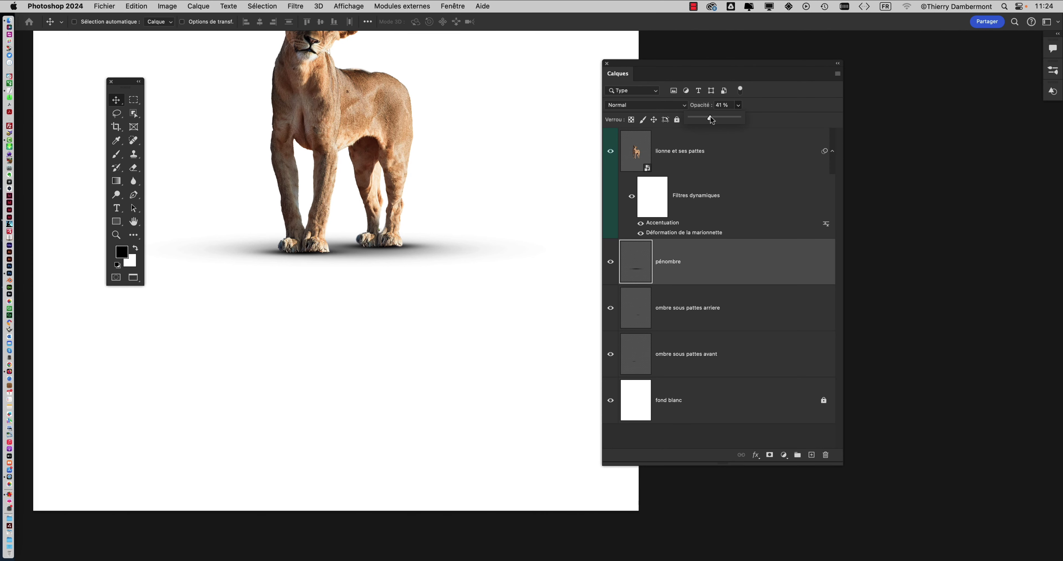
pyautogui.moveTo(379, 249)
pyautogui.mouseDown()
pyautogui.moveTo(460, 289)
pyautogui.moveTo(365, 329)
pyautogui.moveTo(420, 340)
pyautogui.moveTo(379, 246)
pyautogui.moveTo(379, 255)
pyautogui.mouseUp()
pyautogui.scroll(2, 344, 254)
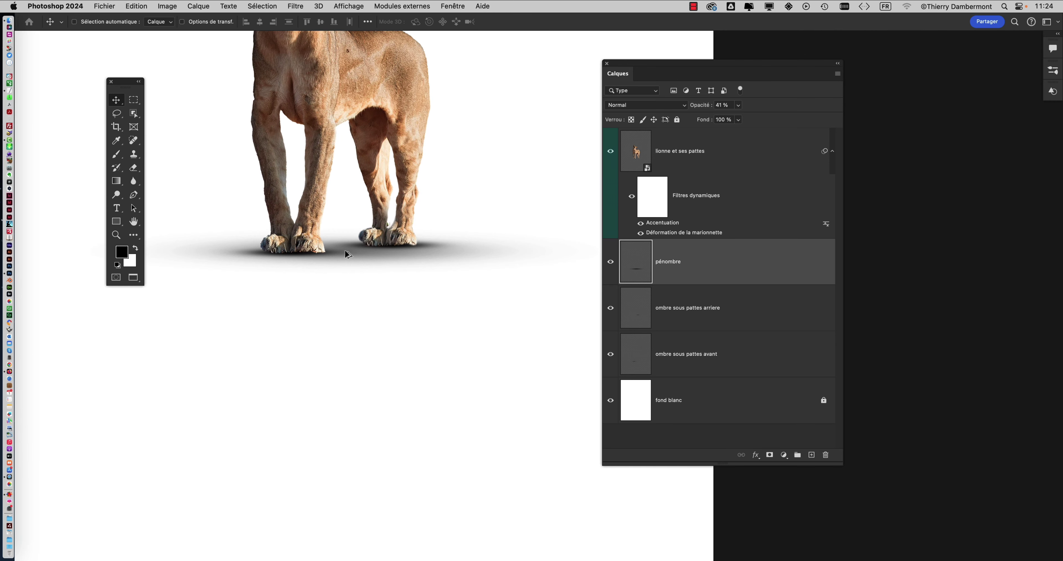
# Hide the "pénombre" layer and inspect the shadows directly beneath the paws up close
pyautogui.moveTo(669, 67); pyautogui.dragTo(803, 69)
pyautogui.hscroll(-5, 591, 196)
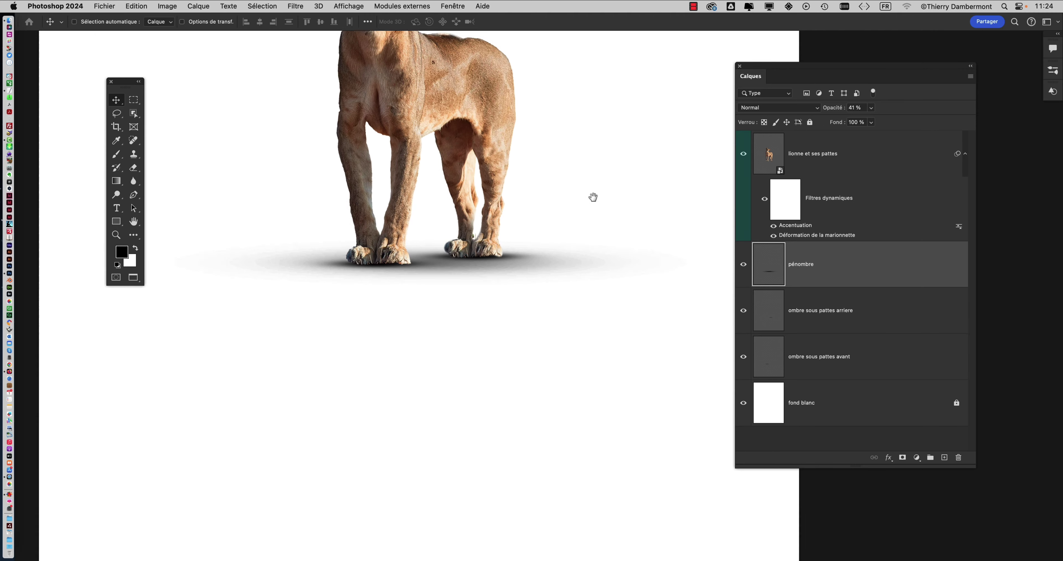
pyautogui.click(742, 267)
pyautogui.scroll(5, 537, 244)
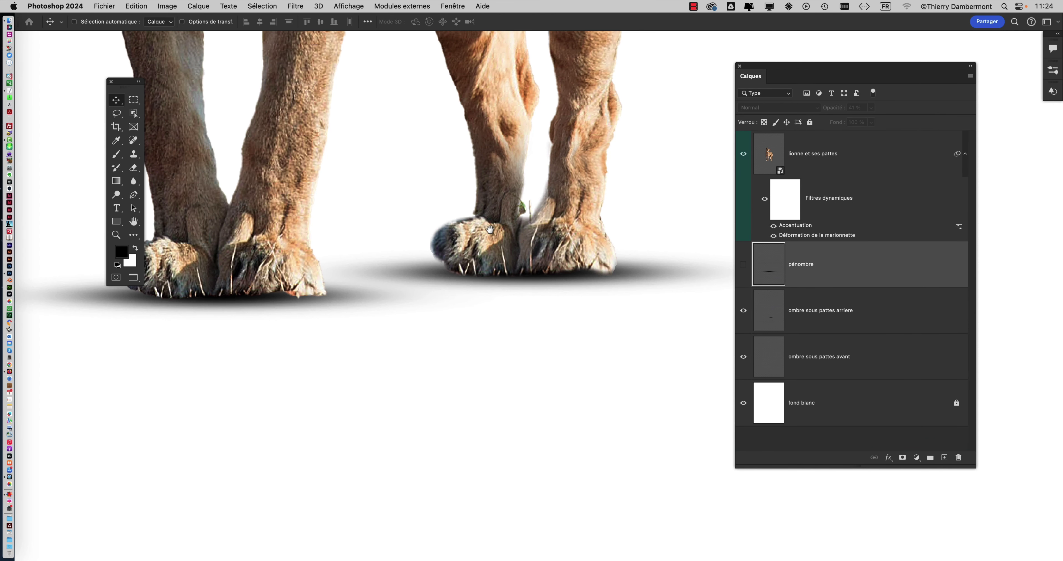
# Turn the "pénombre" layer's visibility back on, toggling it to compare the paw shadows with and without the penumbra
pyautogui.moveTo(126, 87); pyautogui.dragTo(50, 77)
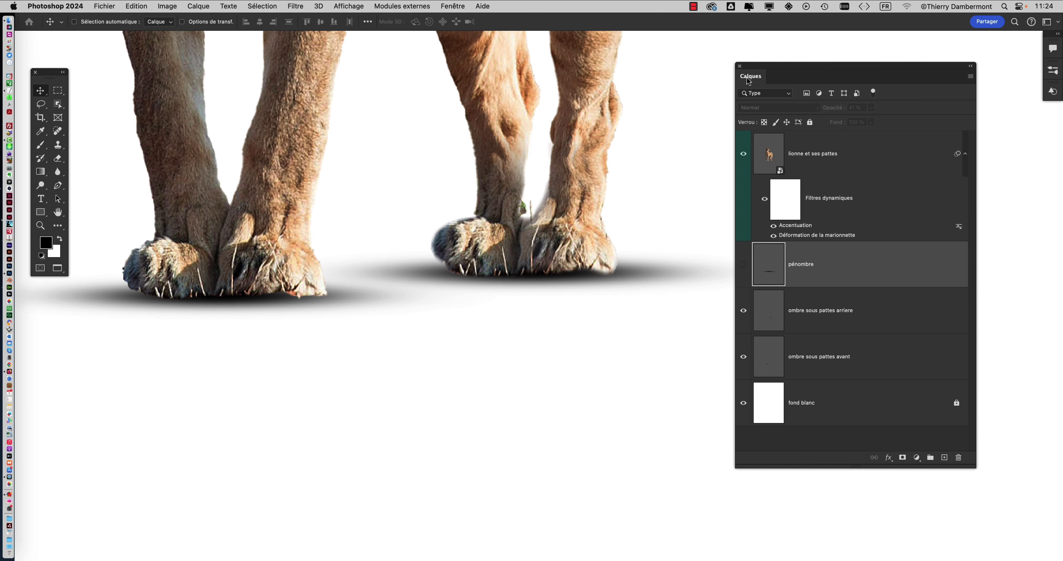
pyautogui.moveTo(770, 69); pyautogui.dragTo(857, 55)
pyautogui.click(830, 252)
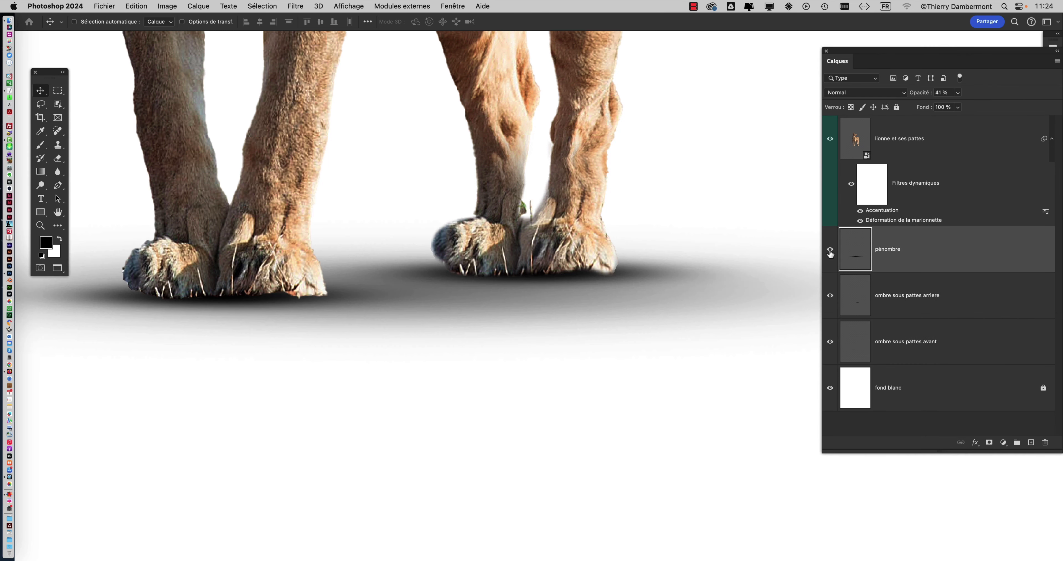
pyautogui.scroll(-1, 710, 268)
pyautogui.click(828, 249)
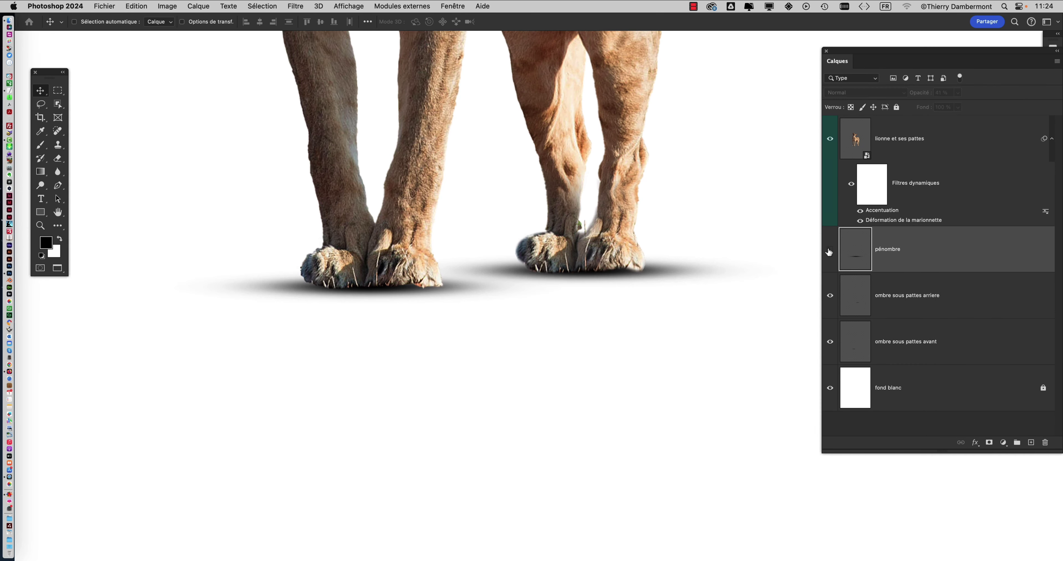
pyautogui.click(829, 250)
pyautogui.click(829, 251)
pyautogui.click(829, 250)
pyautogui.click(829, 250)
pyautogui.click(829, 250)
pyautogui.scroll(-1, 695, 296)
pyautogui.scroll(-5, 695, 294)
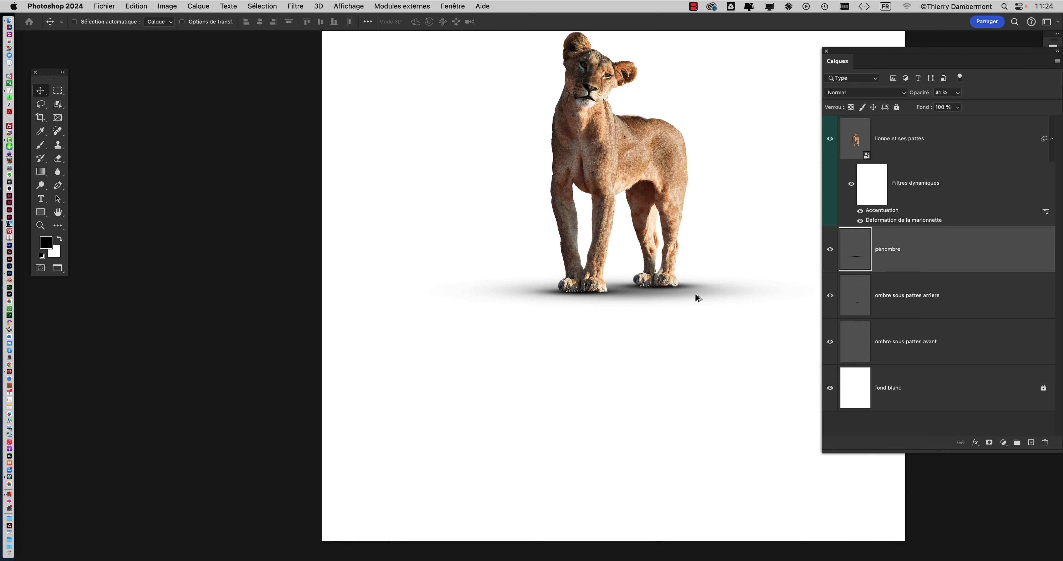
# Lower the opacity of the "pénombre" layer to 29 %
pyautogui.moveTo(738, 232); pyautogui.dragTo(553, 225)
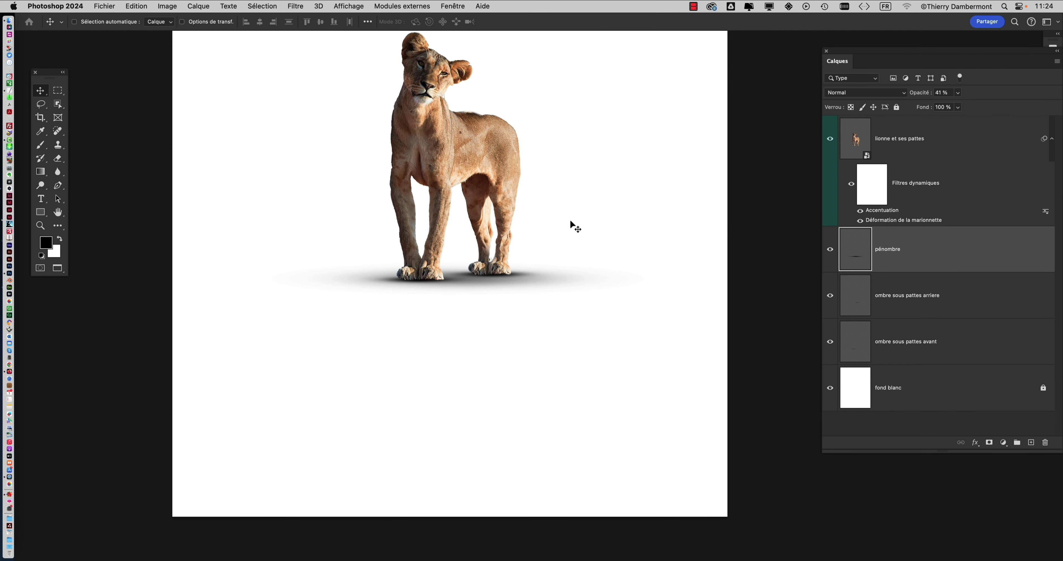
pyautogui.click(957, 93)
pyautogui.moveTo(954, 107); pyautogui.dragTo(952, 107)
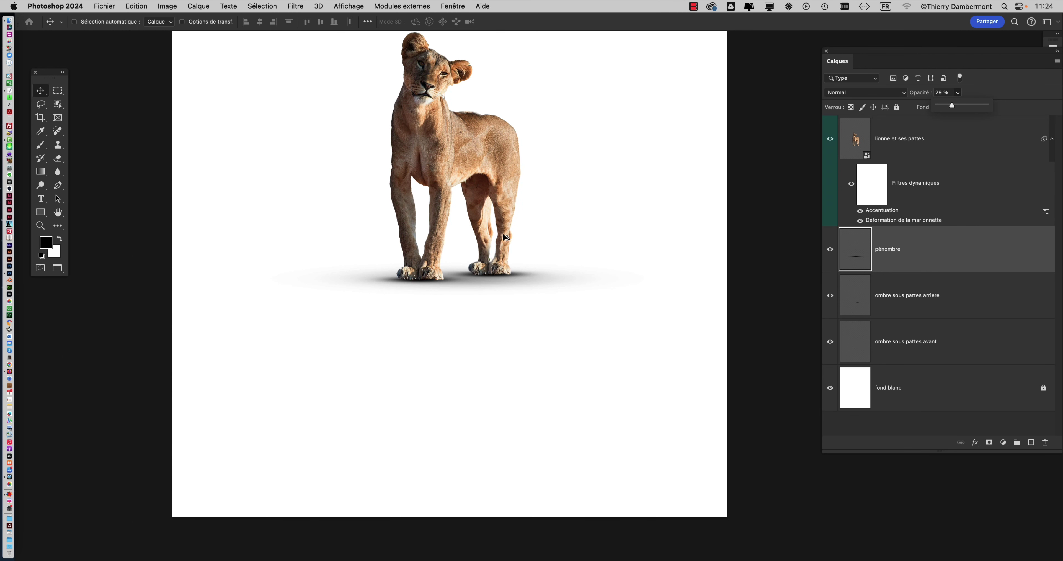
pyautogui.scroll(4, 445, 234)
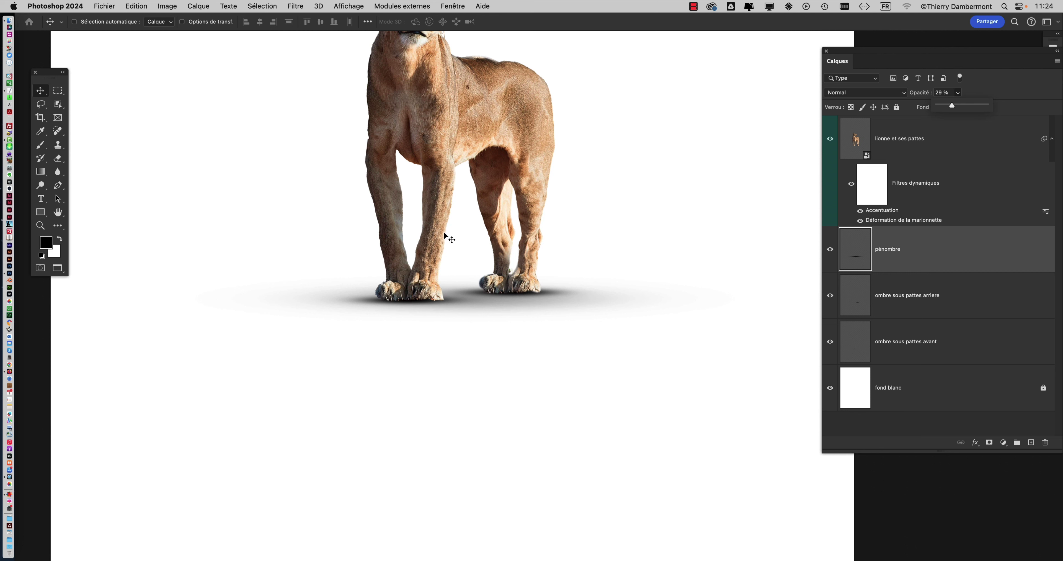
# Examine the combined effect of the penumbra and the two paw shadow layers, both close up and with the whole lioness in view
pyautogui.moveTo(842, 52); pyautogui.dragTo(750, 158)
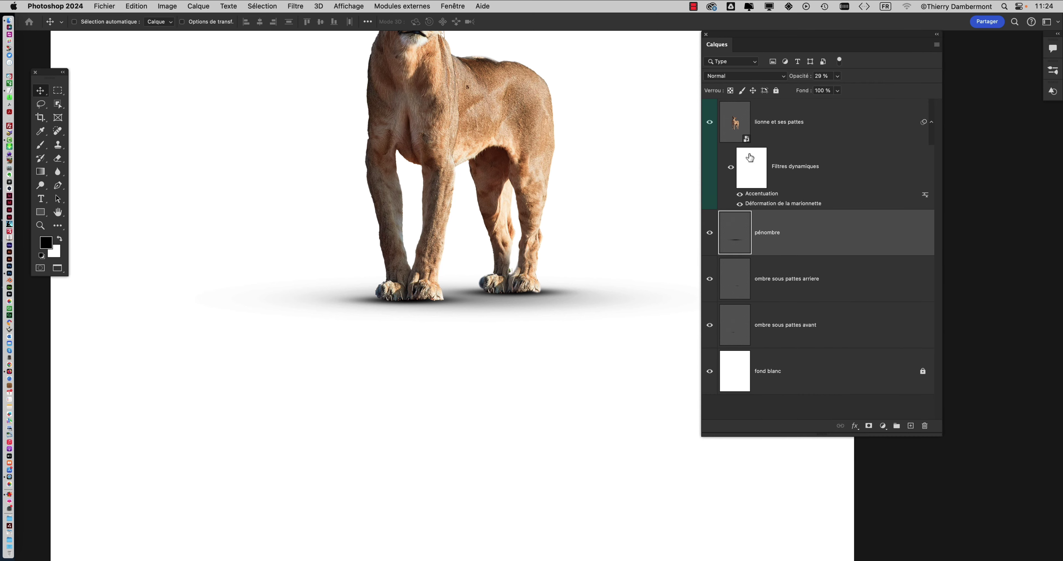
pyautogui.click(760, 282)
pyautogui.click(777, 330)
pyautogui.click(776, 280)
pyautogui.click(772, 252)
pyautogui.press('super+0')
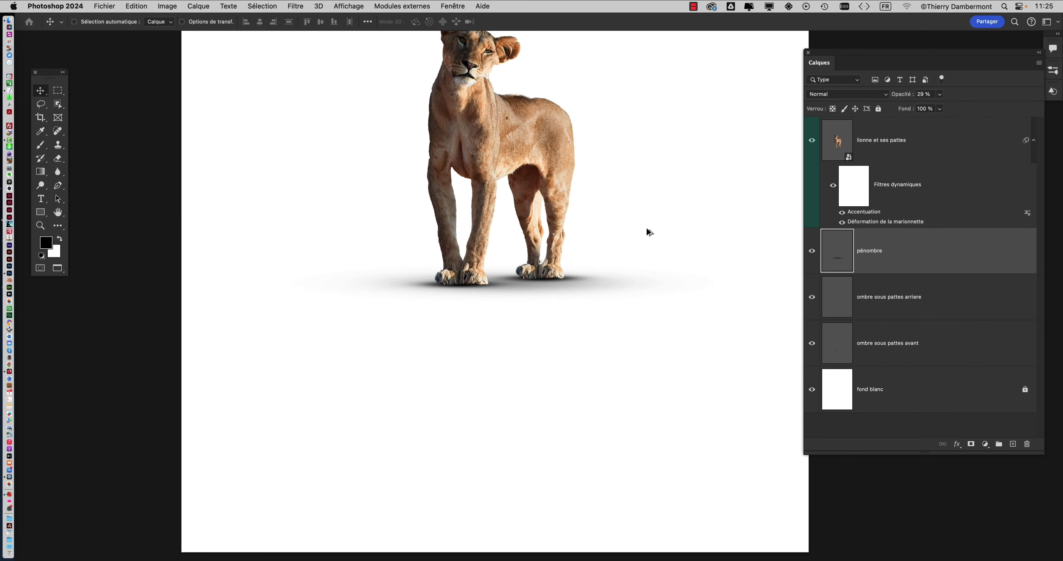
pyautogui.press('super+minus')
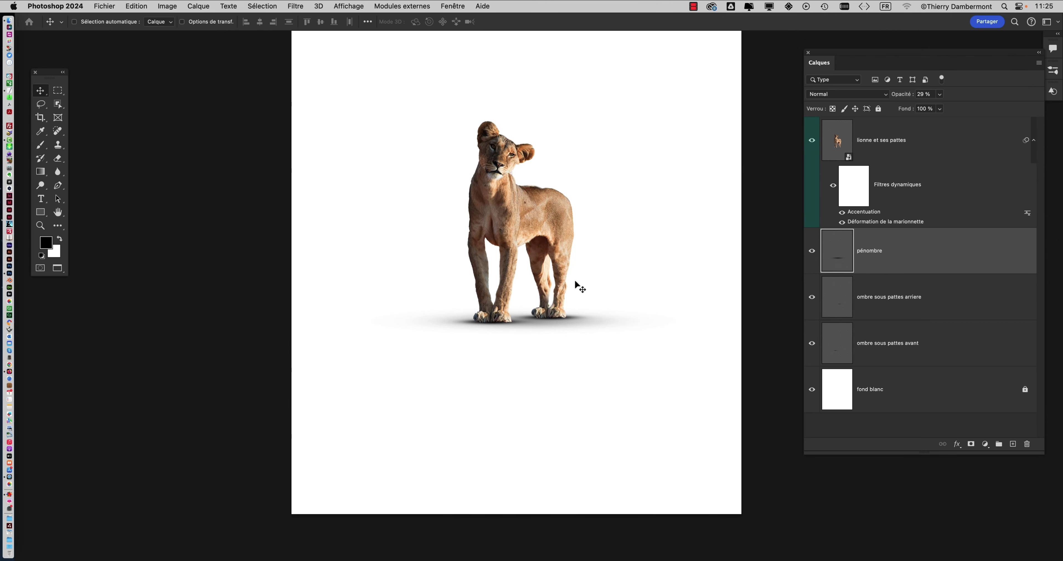
pyautogui.scroll(3, 551, 309)
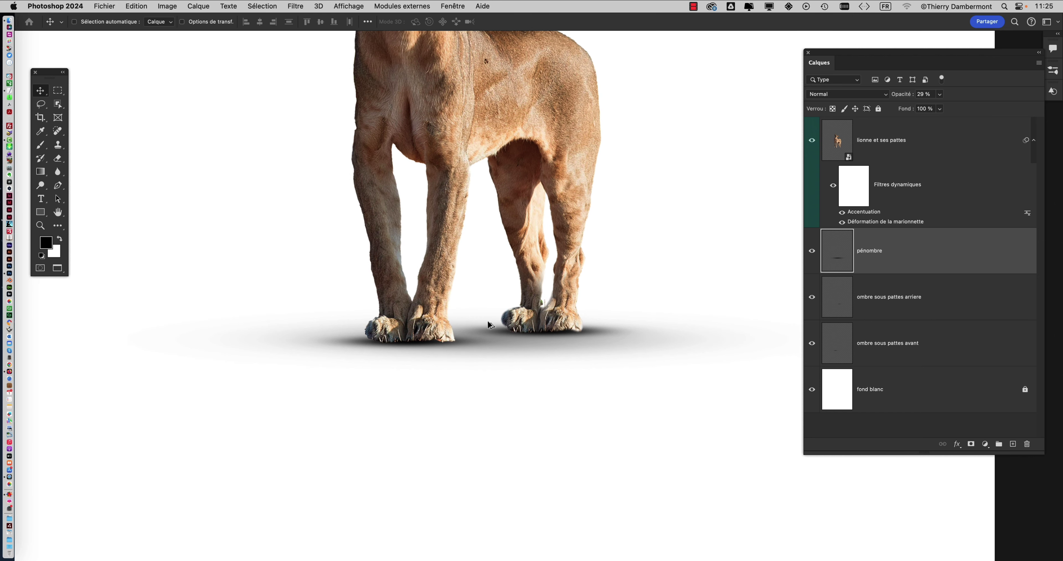
pyautogui.scroll(-5, 488, 321)
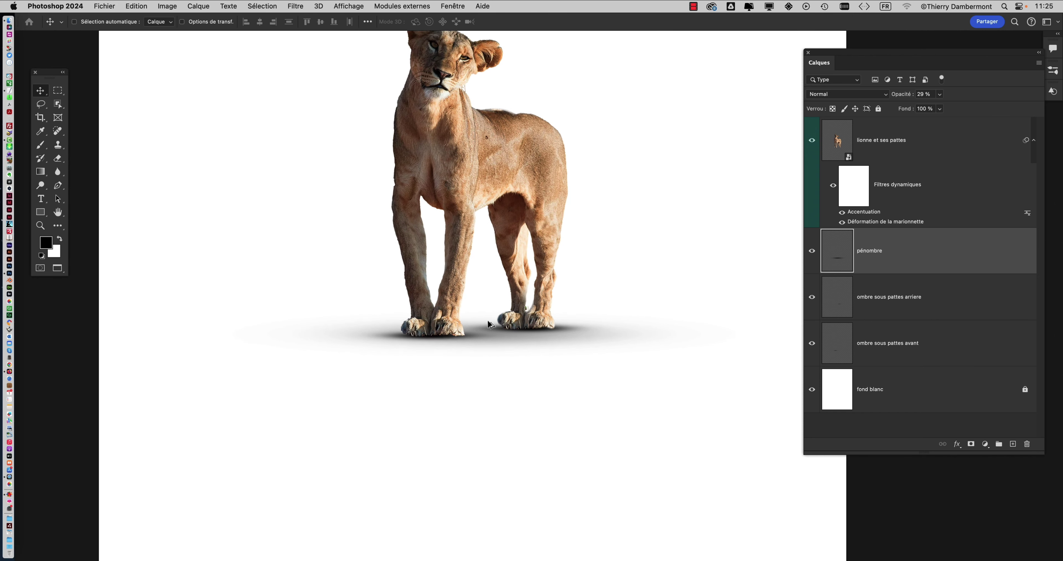
pyautogui.press('space')
pyautogui.moveTo(373, 221); pyautogui.dragTo(333, 271)
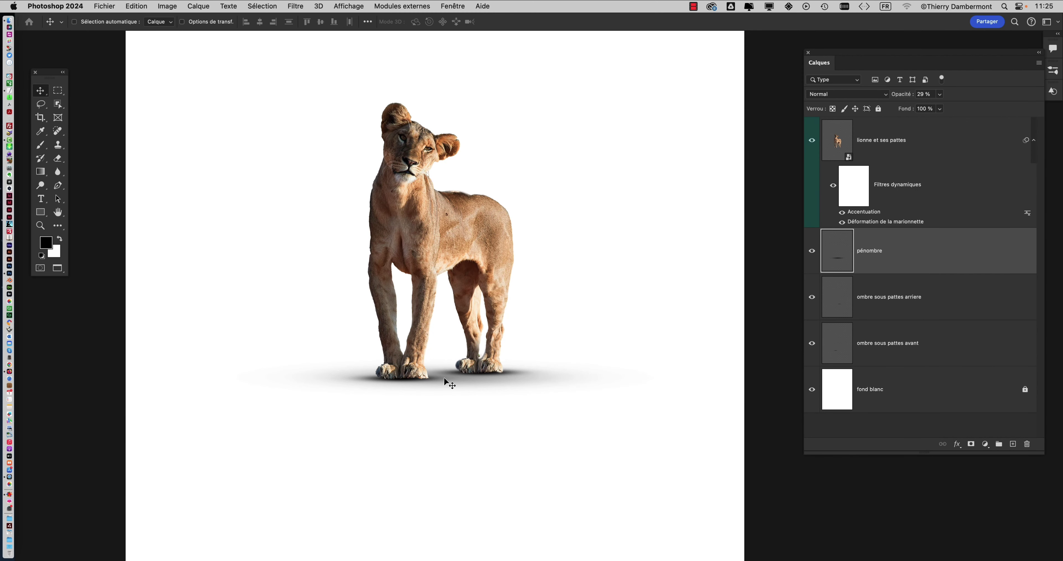
# Save the document under the new name "Lionne - 17.psd" in the "trucage lionne" folder
pyautogui.click(104, 6)
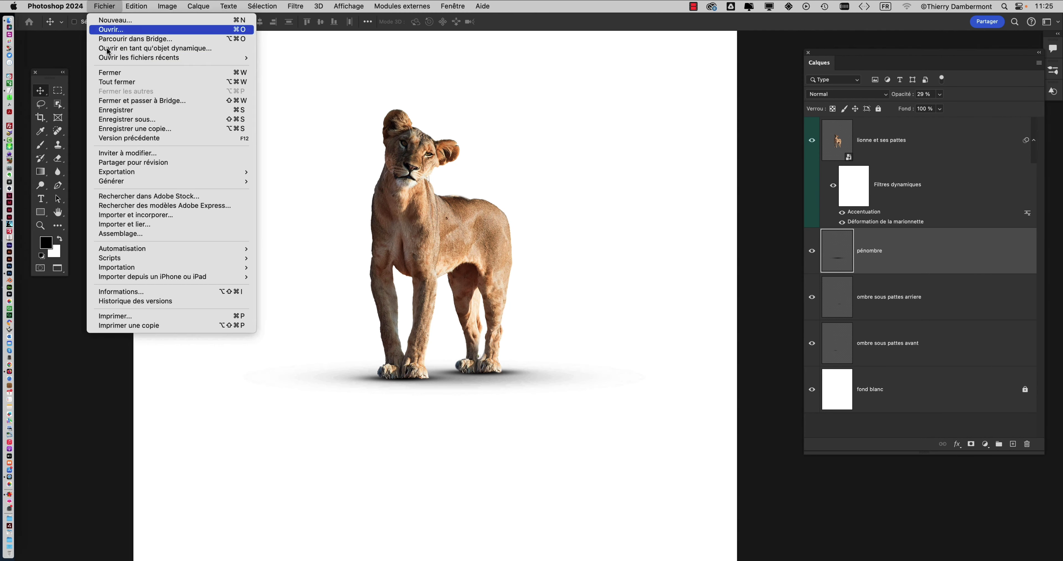
pyautogui.click(140, 119)
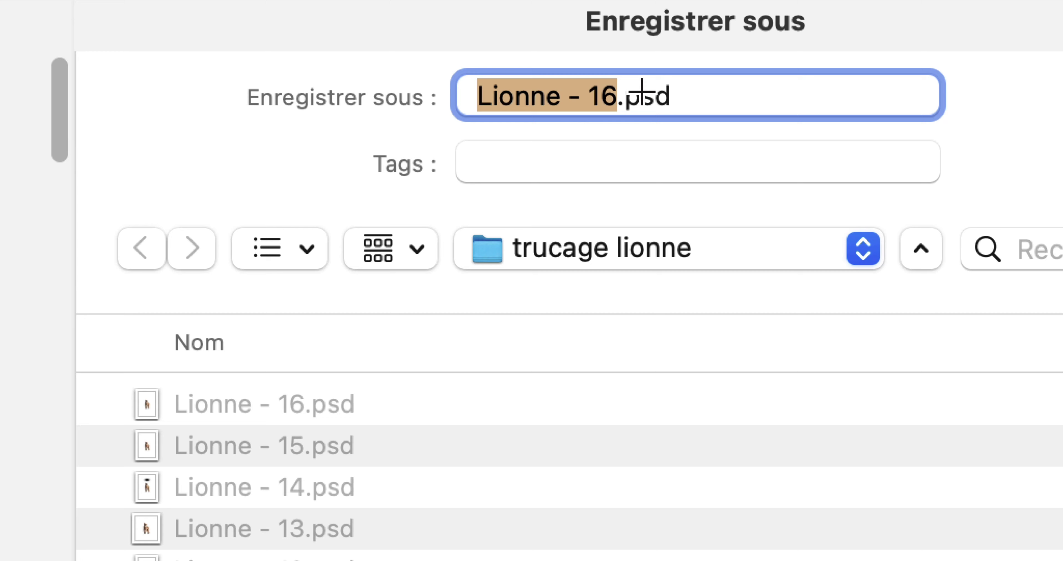
pyautogui.click(615, 97)
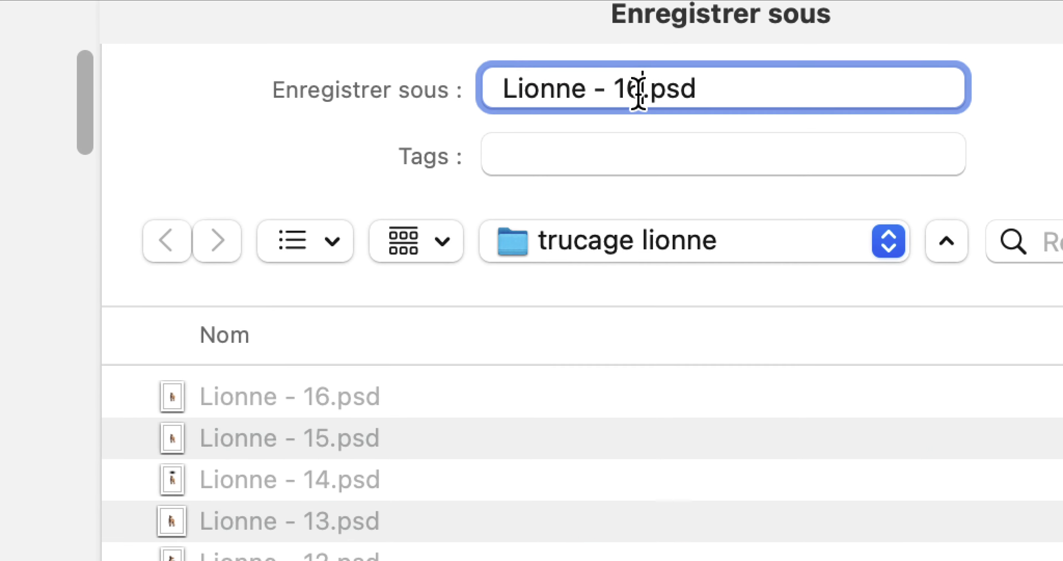
pyautogui.moveTo(639, 88); pyautogui.dragTo(632, 92)
pyautogui.write('7')
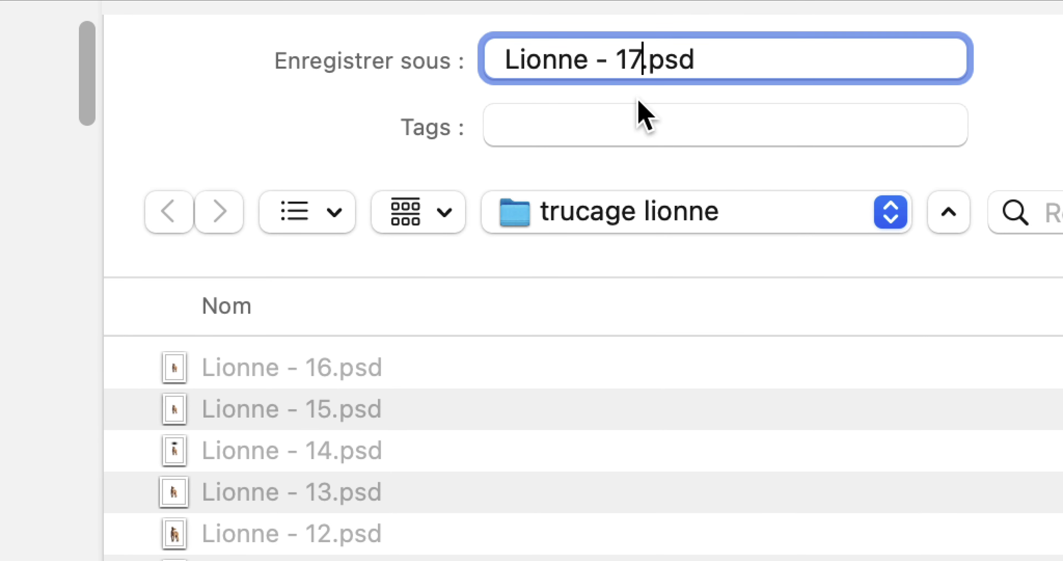
pyautogui.click(779, 383)
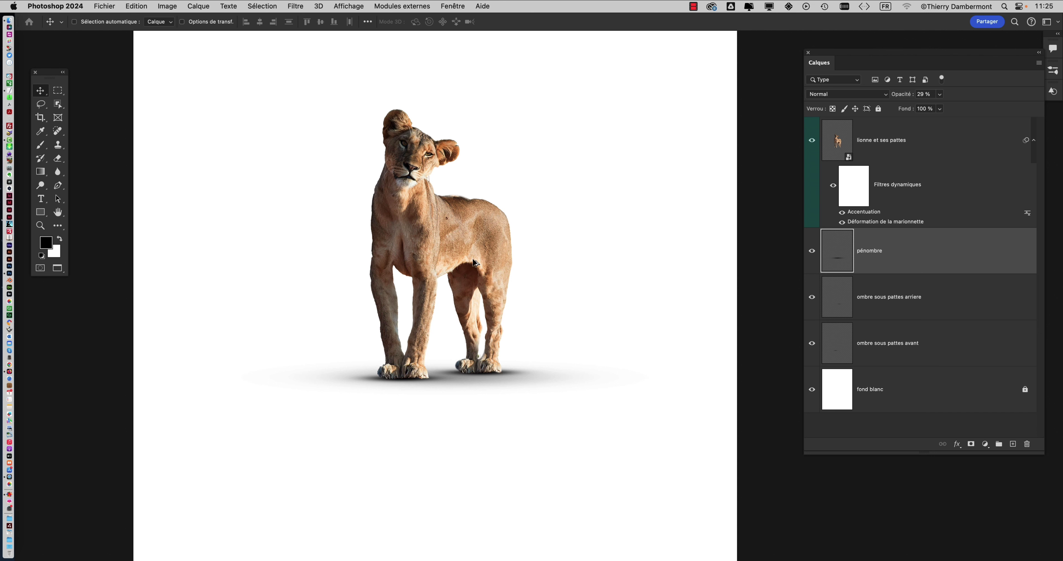
# Group the layers from "lionne et ses pattes" through "ombre sous pattes avant", leaving "fond blanc" outside the group
pyautogui.scroll(3, 473, 260)
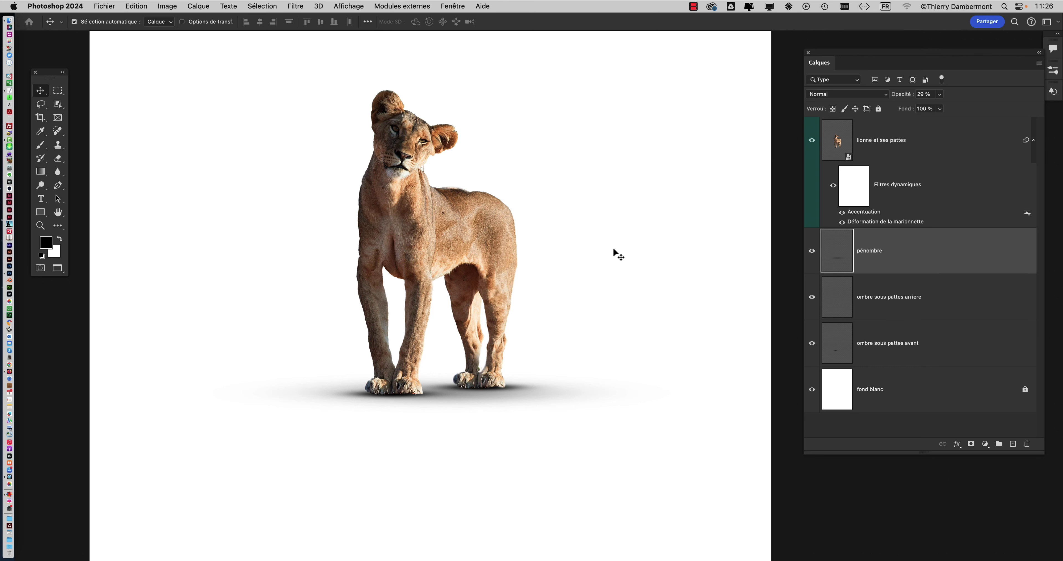
pyautogui.moveTo(832, 55); pyautogui.dragTo(665, 62)
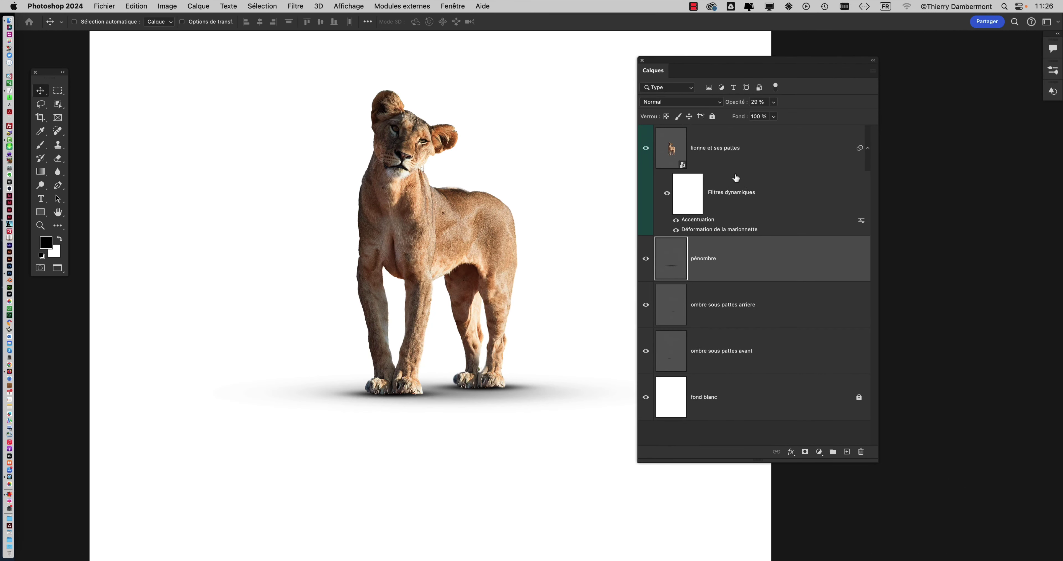
pyautogui.moveTo(762, 151)
pyautogui.click(764, 154)
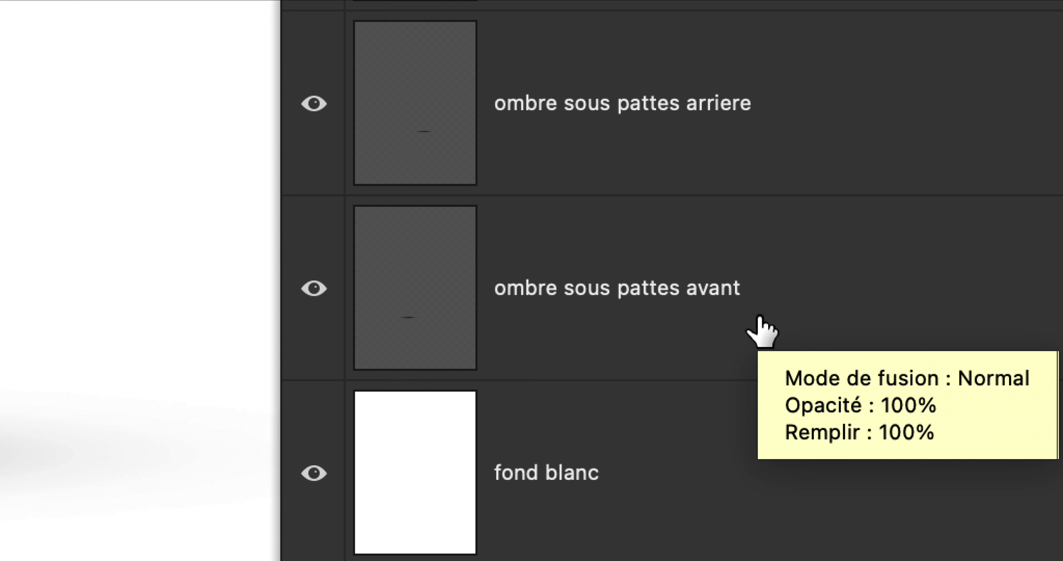
pyautogui.keyDown('shift'); pyautogui.click(760, 319); pyautogui.keyUp('shift')
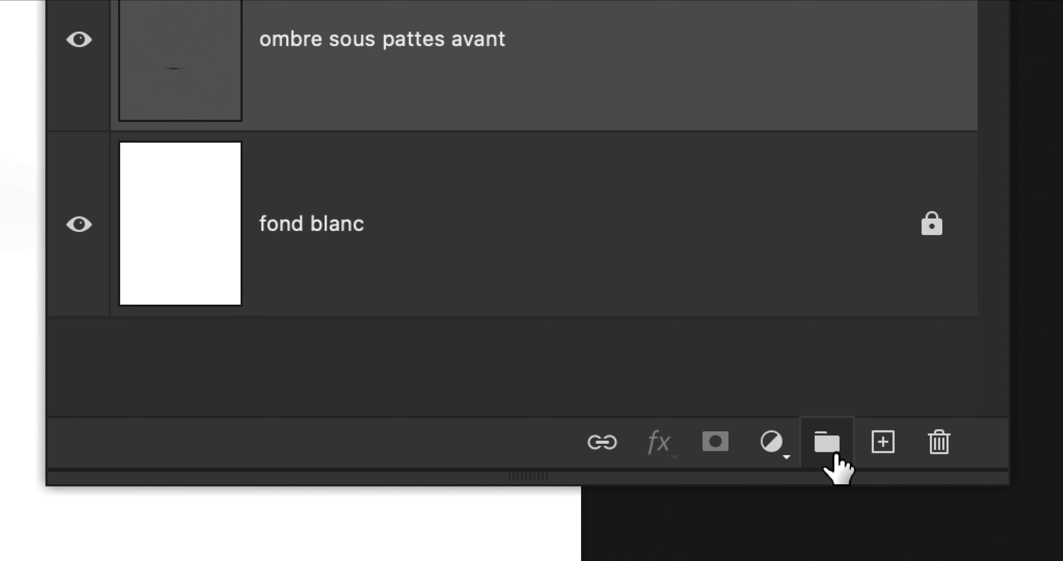
pyautogui.click(835, 456)
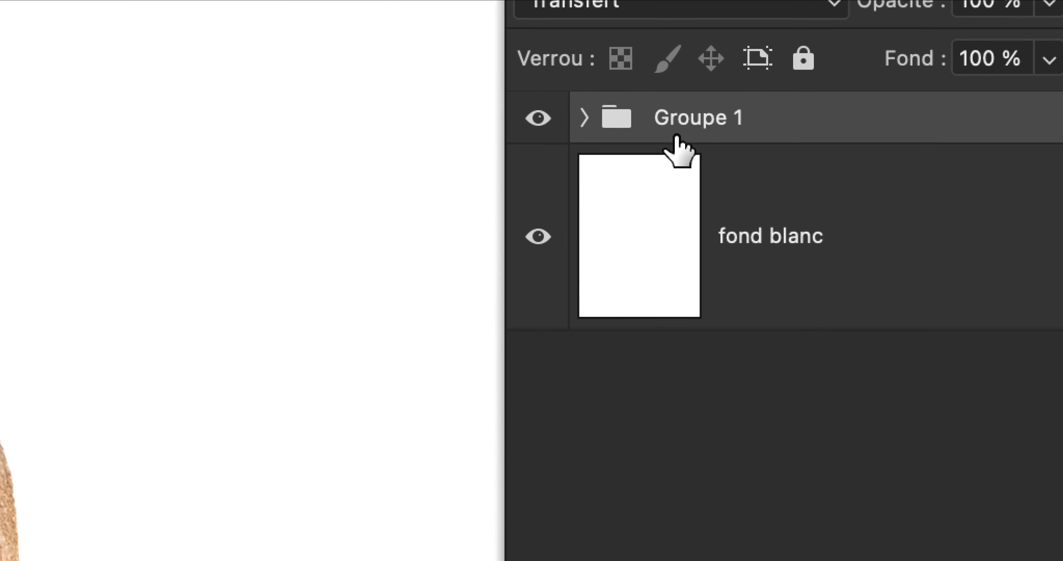
# Rename the new layer group "lionne et ses ombres"
pyautogui.doubleClick(747, 126)
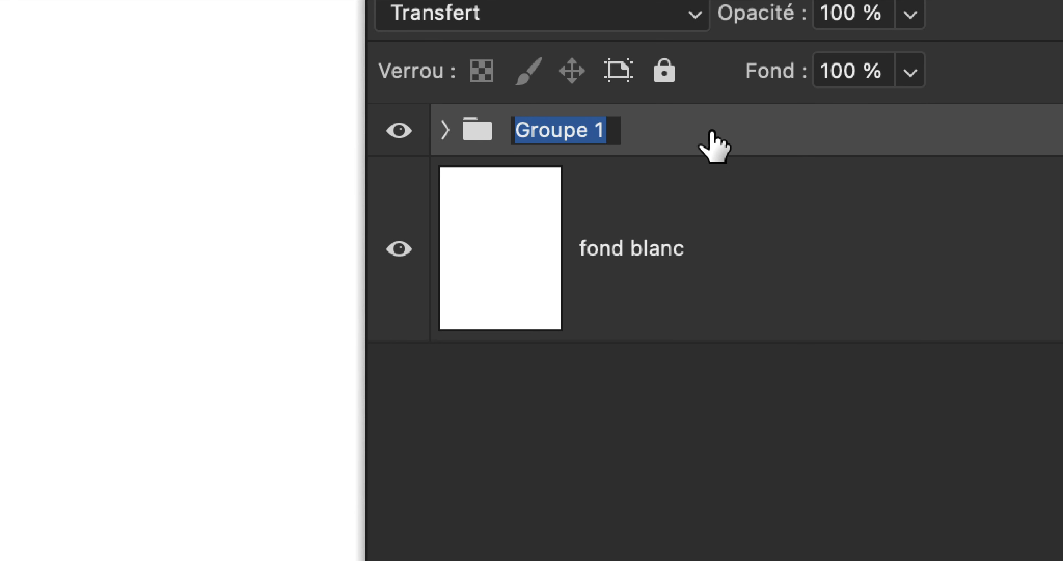
pyautogui.write('lionne et s')
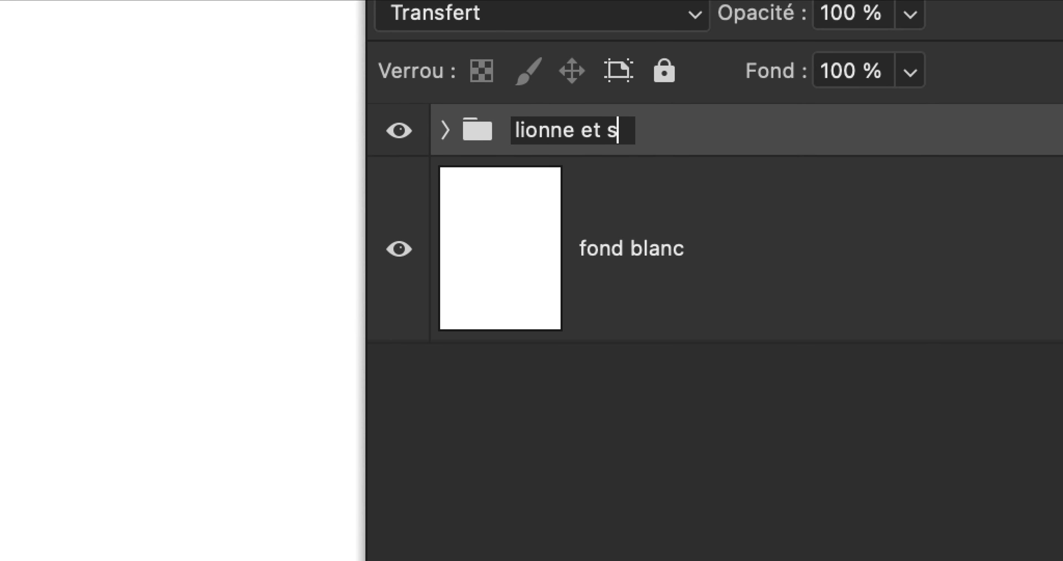
pyautogui.write('es omrbes')
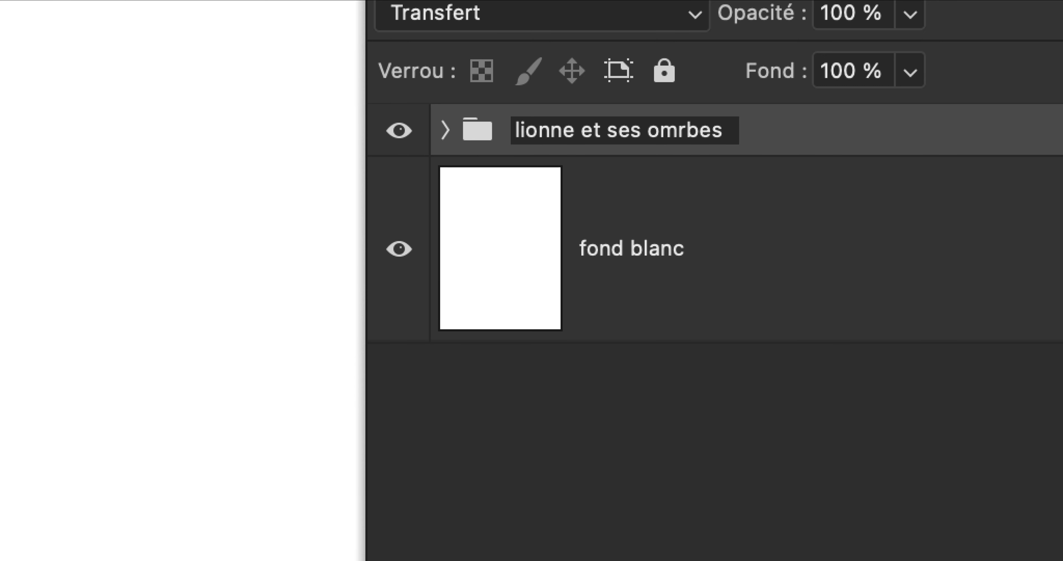
pyautogui.press('super+a')
pyautogui.click(709, 130)
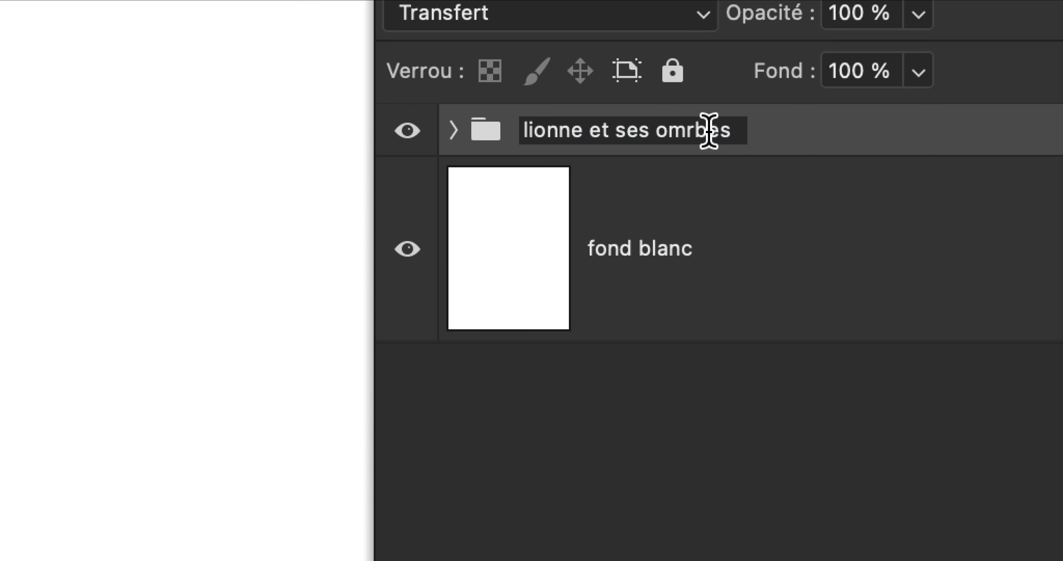
pyautogui.press('BackSpace')
pyautogui.press('BackSpace')
pyautogui.write('br')
pyautogui.press('Return')
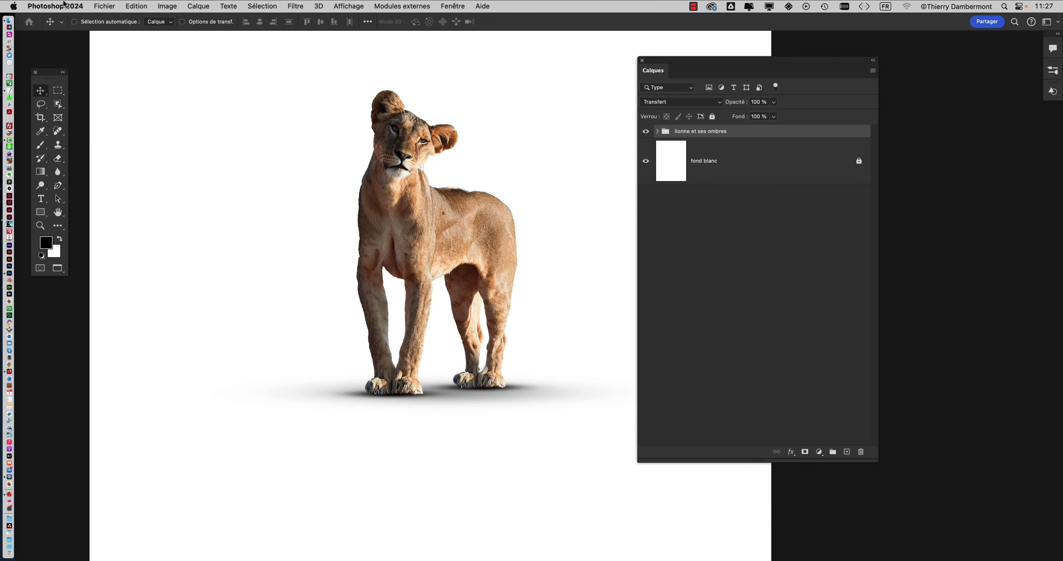
# Save the document with its grouped layers as a Photoshop file in the "trucage lionne" folder
pyautogui.click(105, 6)
pyautogui.click(147, 124)
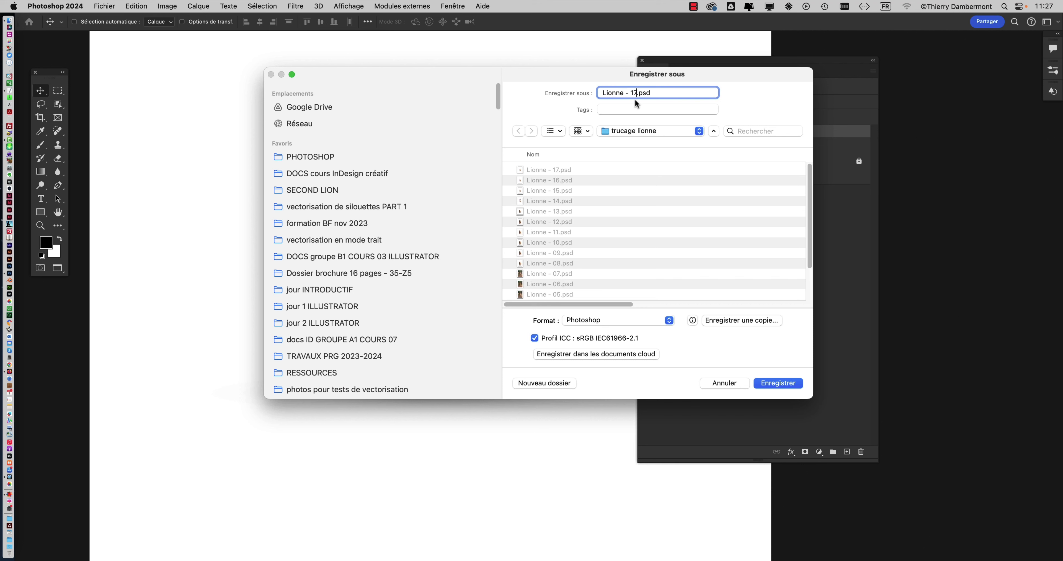
pyautogui.press('Return')
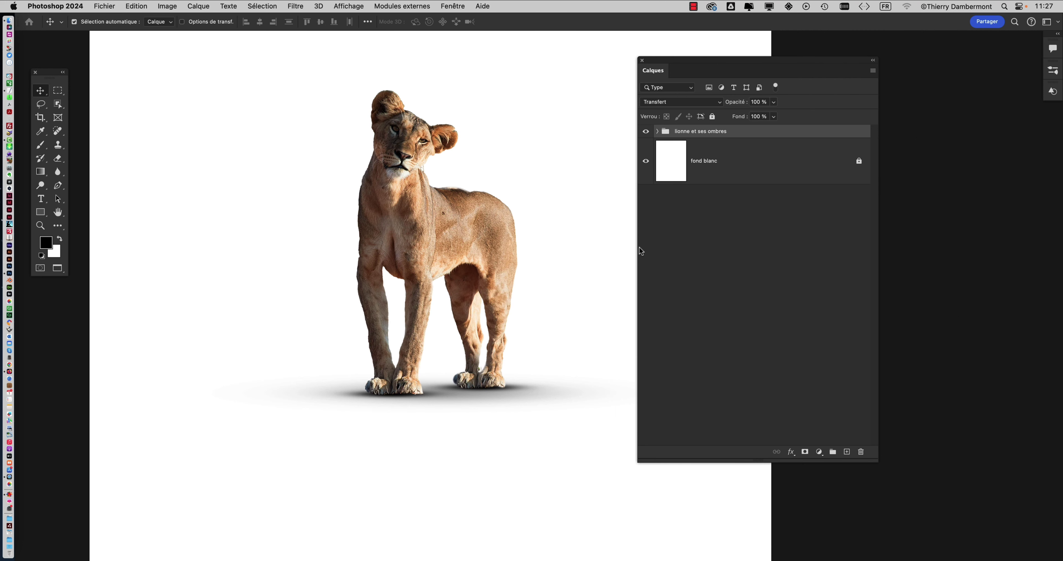